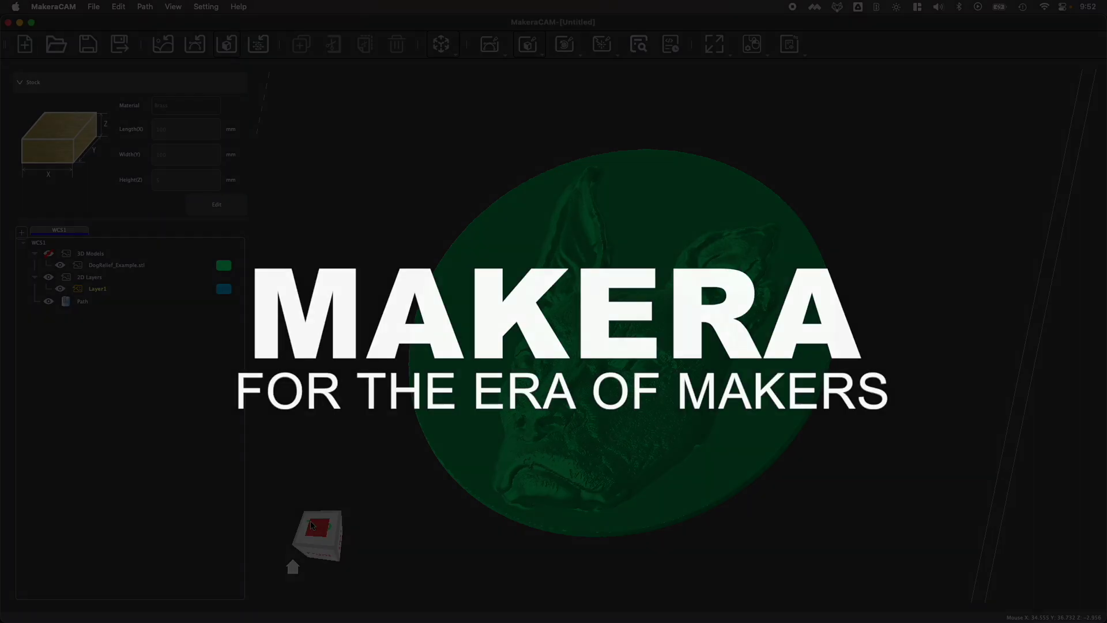
# - View the dog relief from the top, tilt it to an angle, and select the model
pyautogui.click(320, 532)
pyautogui.moveTo(321, 532)
pyautogui.mouseDown()
pyautogui.moveTo(307, 519)
pyautogui.moveTo(315, 526)
pyautogui.mouseUp()
pyautogui.click(477, 474)
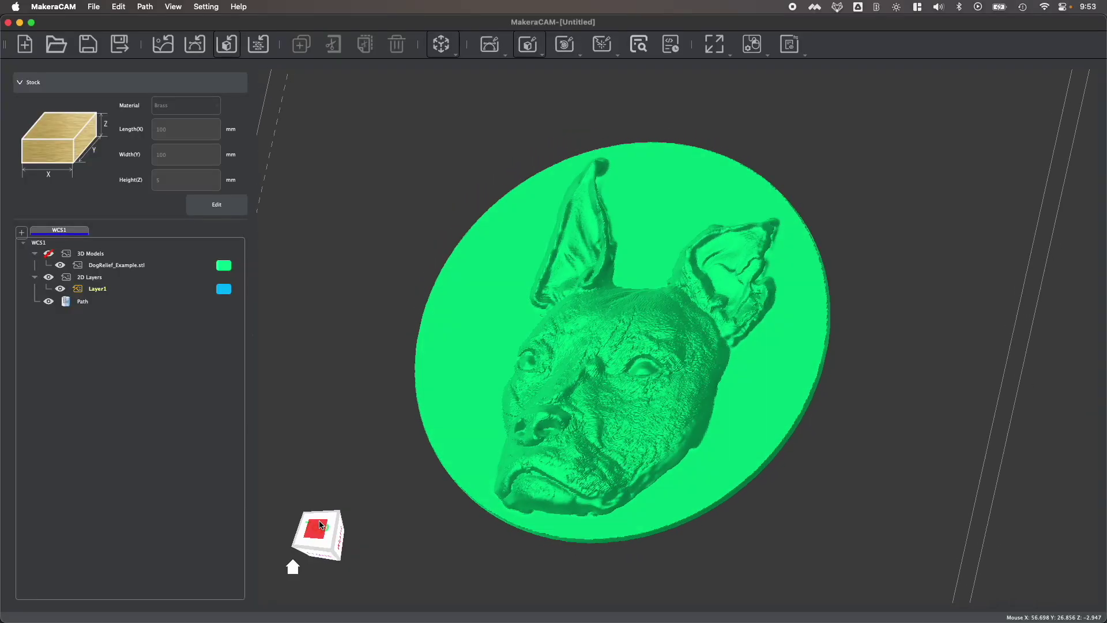
# - Select the dog relief from a slightly tilted top view and bring up the 3D toolpath list
pyautogui.click(680, 393)
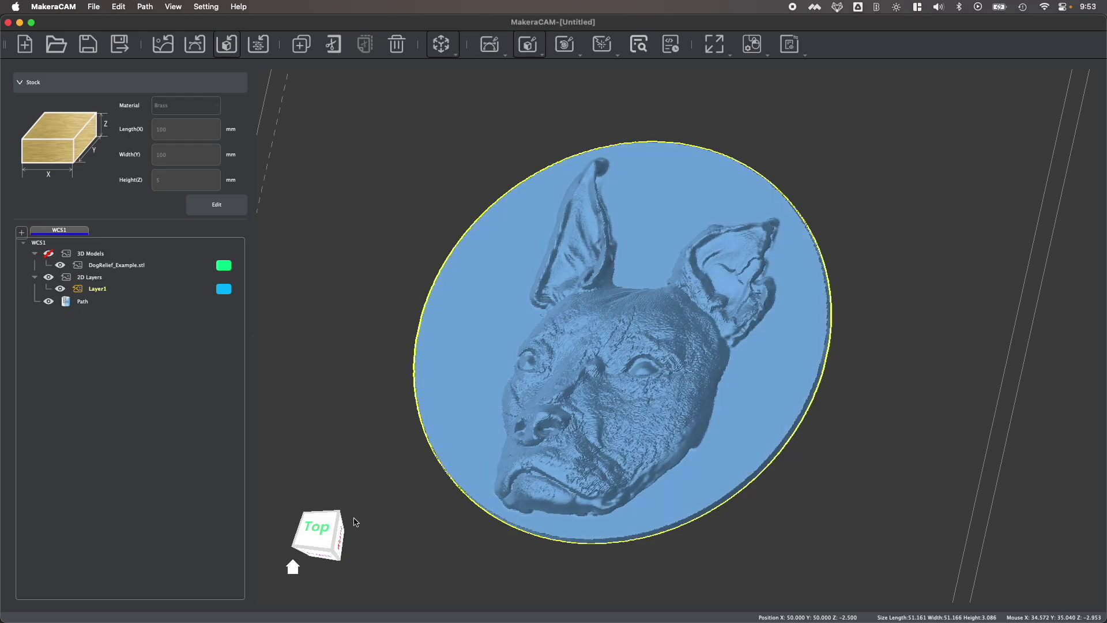
pyautogui.moveTo(335, 525)
pyautogui.mouseDown()
pyautogui.moveTo(326, 510)
pyautogui.moveTo(330, 525)
pyautogui.mouseUp()
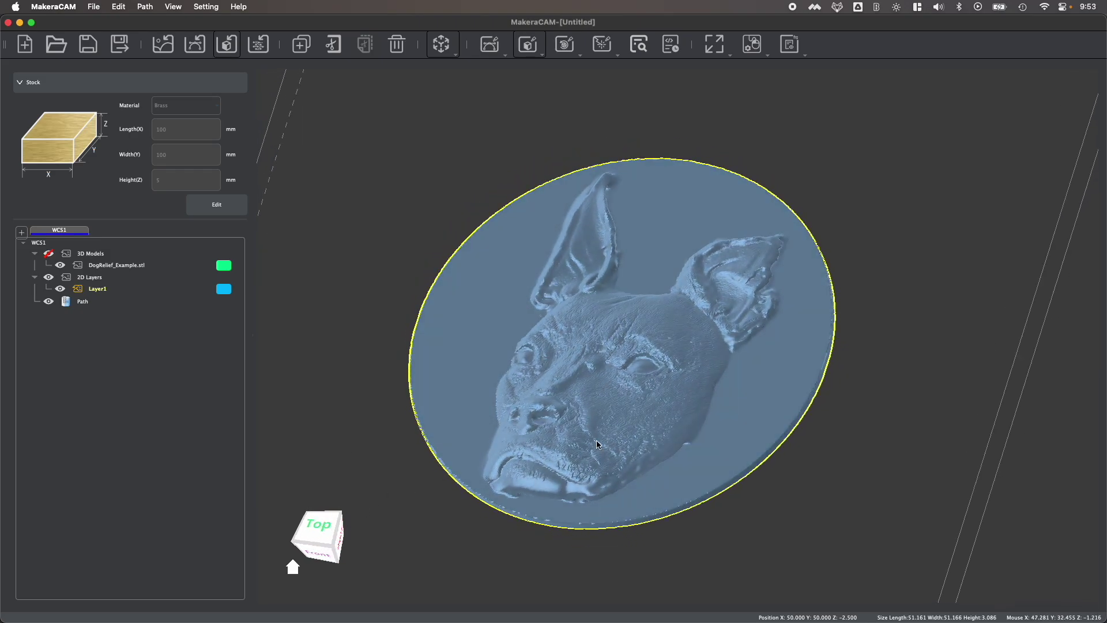
pyautogui.click(527, 51)
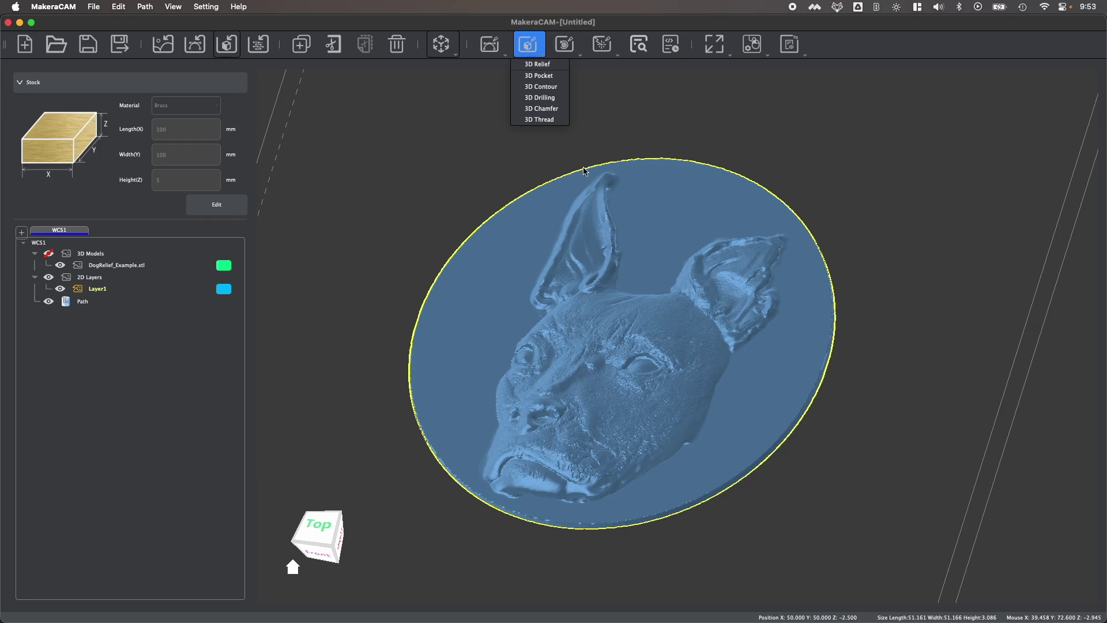
# - Start a 3D Relief toolpath for the dog relief model
pyautogui.click(577, 277)
pyautogui.click(530, 49)
pyautogui.click(540, 68)
pyautogui.moveTo(770, 169); pyautogui.dragTo(713, 168, button='middle')
# - Check the 0.000 Start Depth and scroll down to the Tool section
pyautogui.click(968, 176)
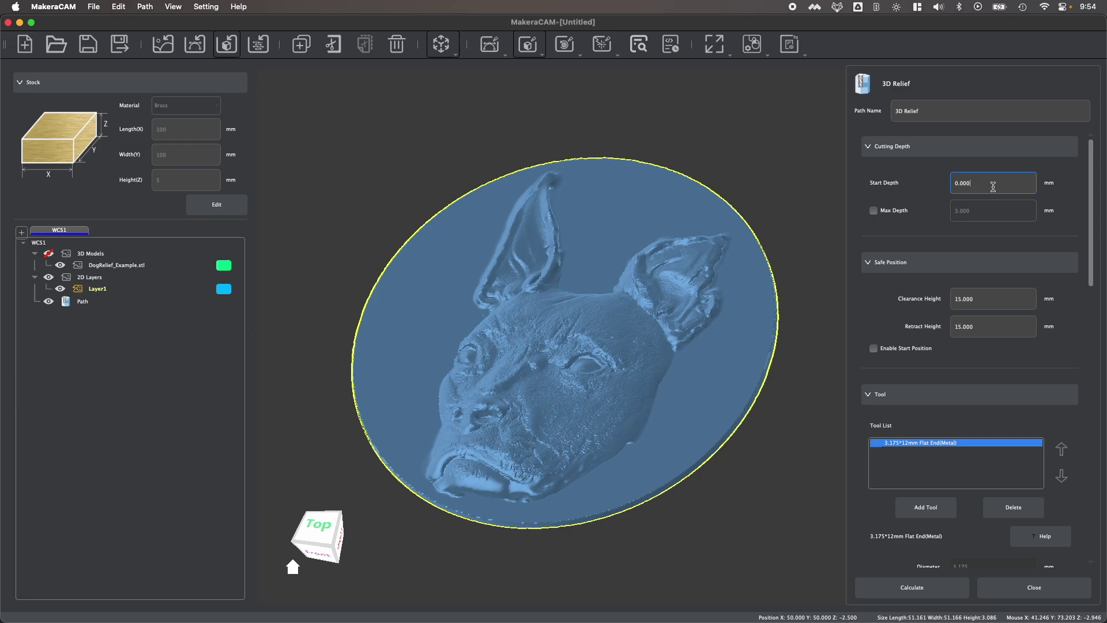
pyautogui.moveTo(993, 187); pyautogui.dragTo(939, 189)
pyautogui.scroll(-2, 926, 283)
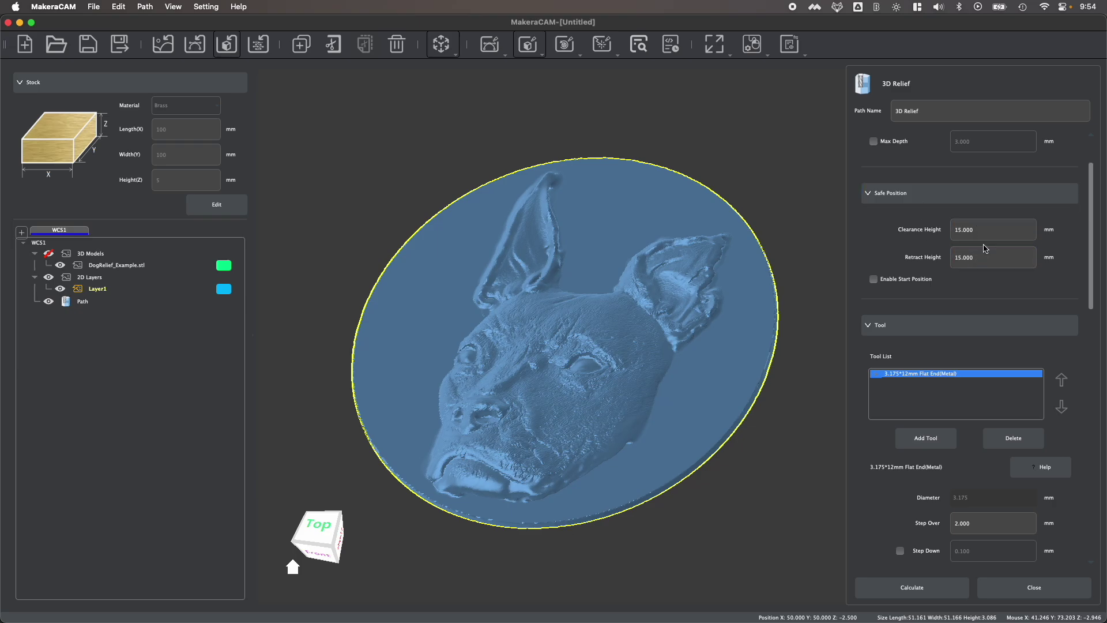
pyautogui.scroll(-3, 986, 248)
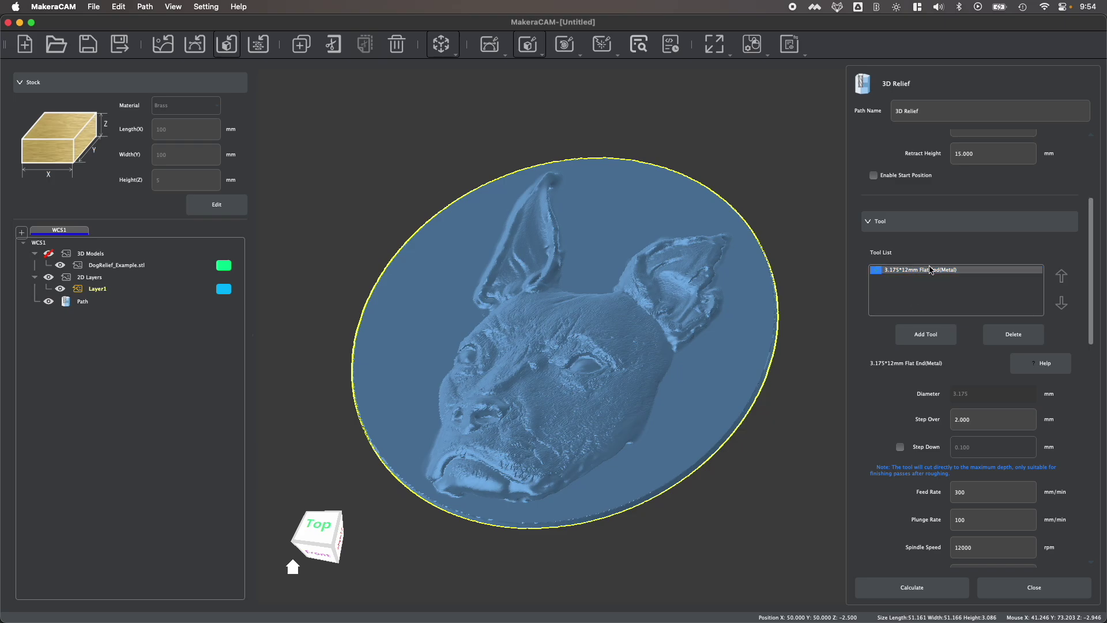
# - Replace the existing tool with the 3.175*12mm Flat End(Metal) tool using Brass settings
pyautogui.click(923, 268)
pyautogui.click(989, 338)
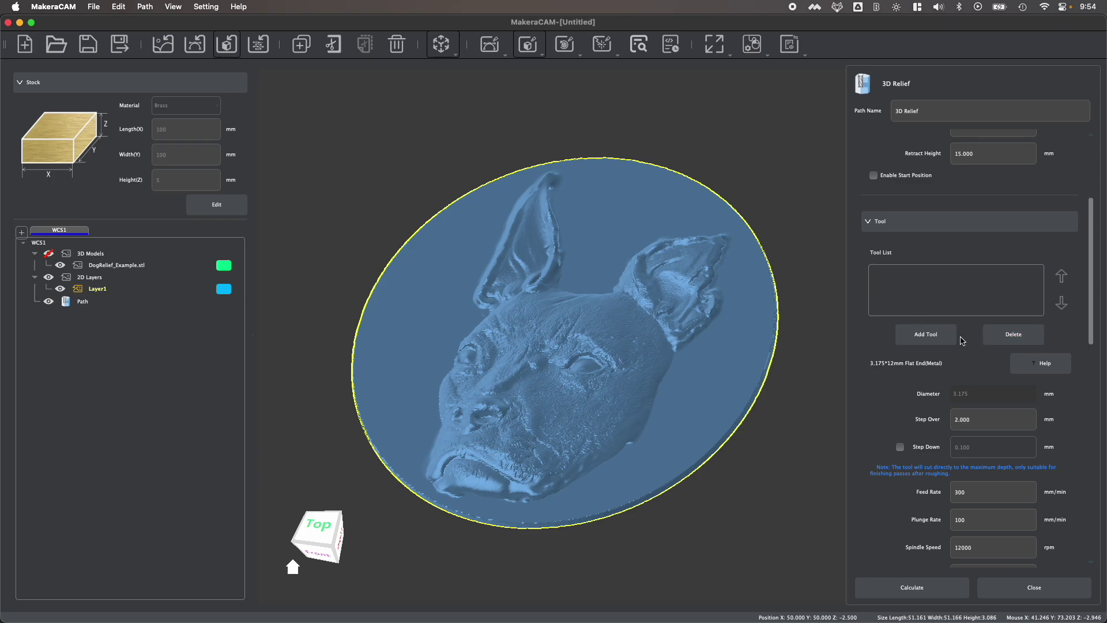
pyautogui.click(932, 340)
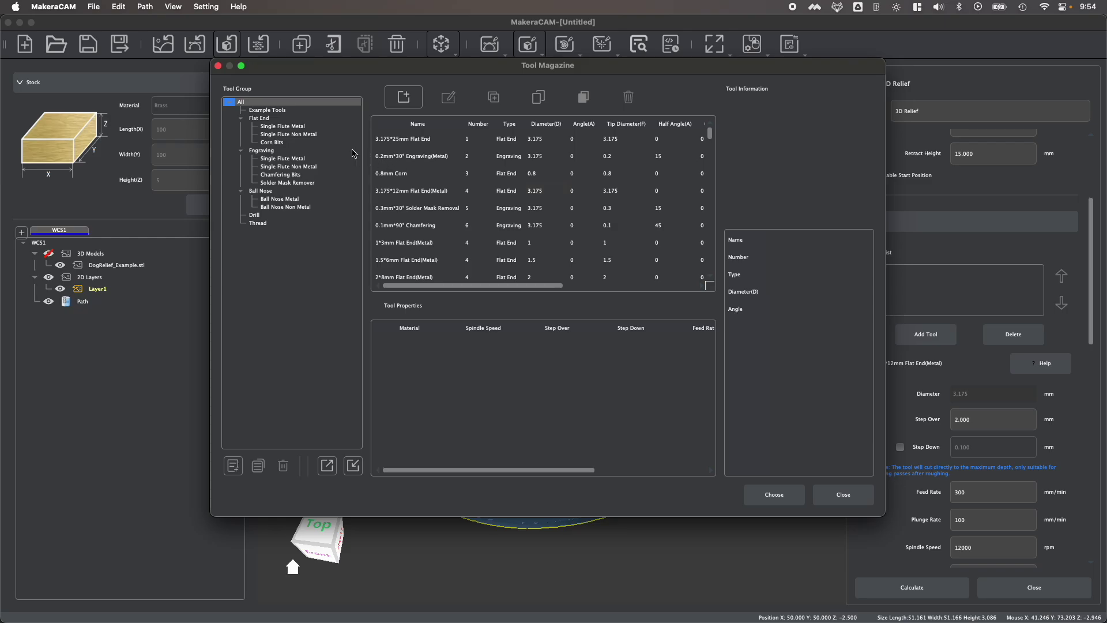
pyautogui.click(298, 127)
pyautogui.click(417, 206)
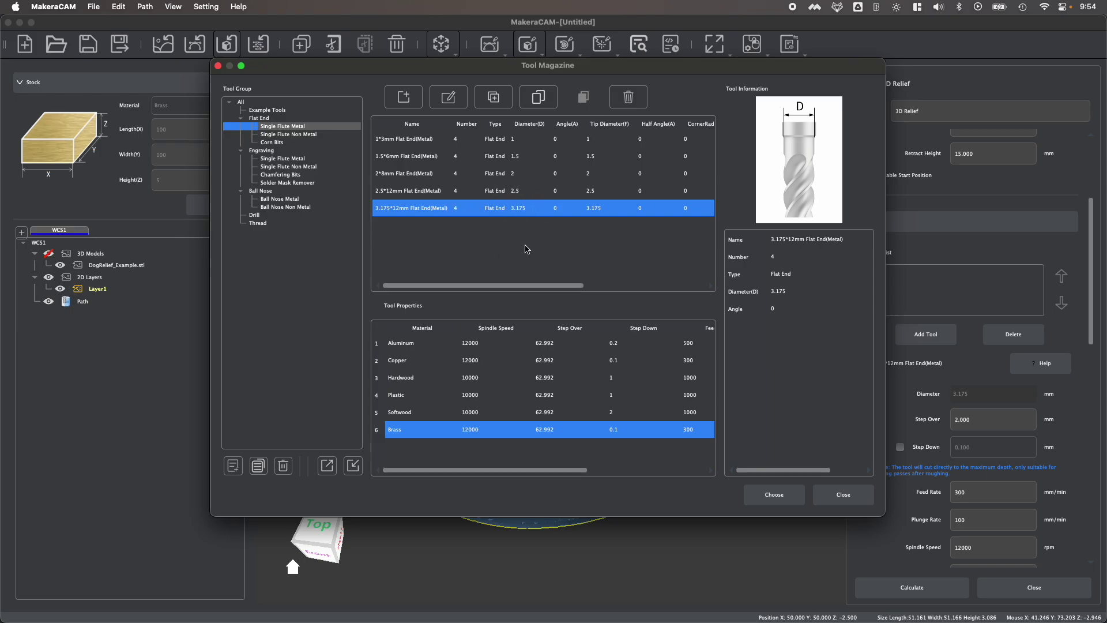
pyautogui.click(415, 437)
# - Add the 3.175*12mm Flat End(Metal) tool and review Depth Allowance and the 2.000 Step Over
pyautogui.click(783, 493)
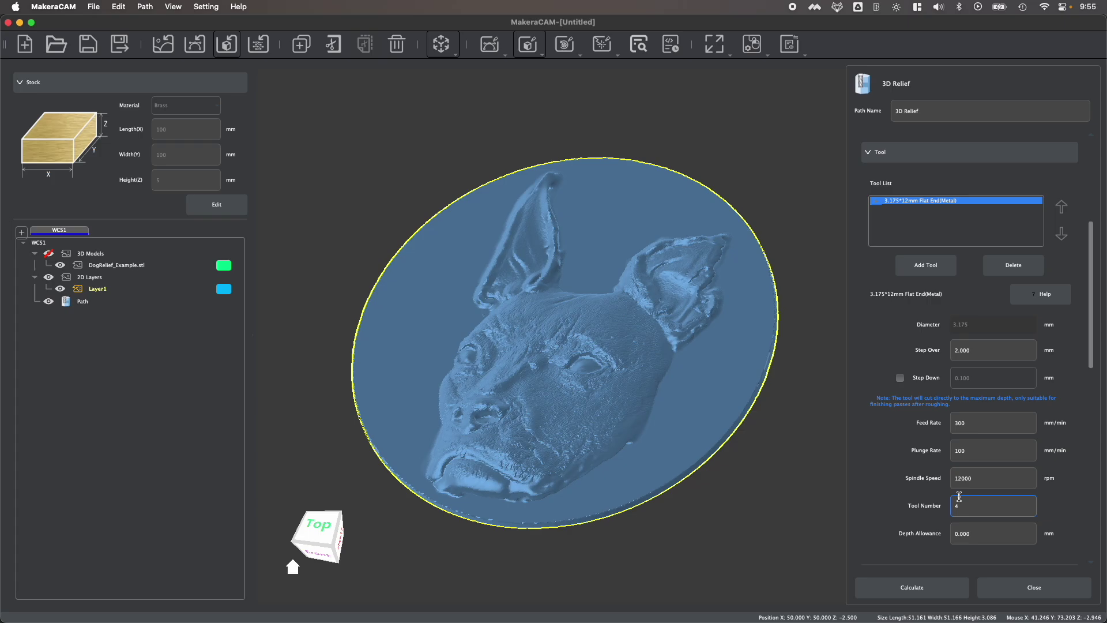
pyautogui.click(958, 531)
pyautogui.click(967, 340)
pyautogui.scroll(-2, 982, 366)
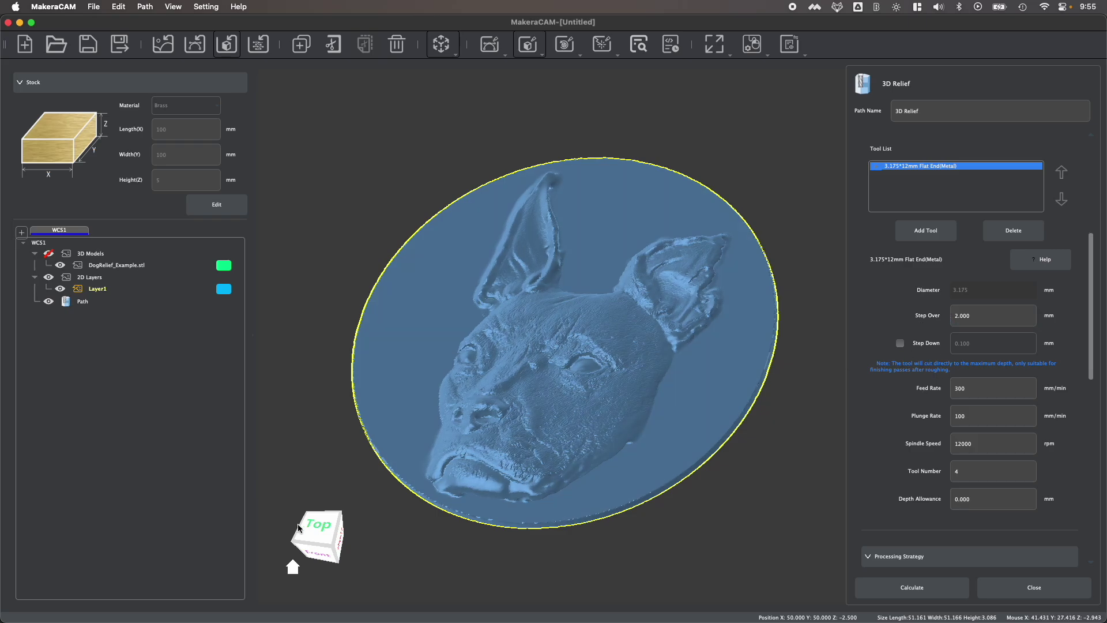
pyautogui.click(322, 532)
pyautogui.moveTo(323, 536); pyautogui.dragTo(396, 435)
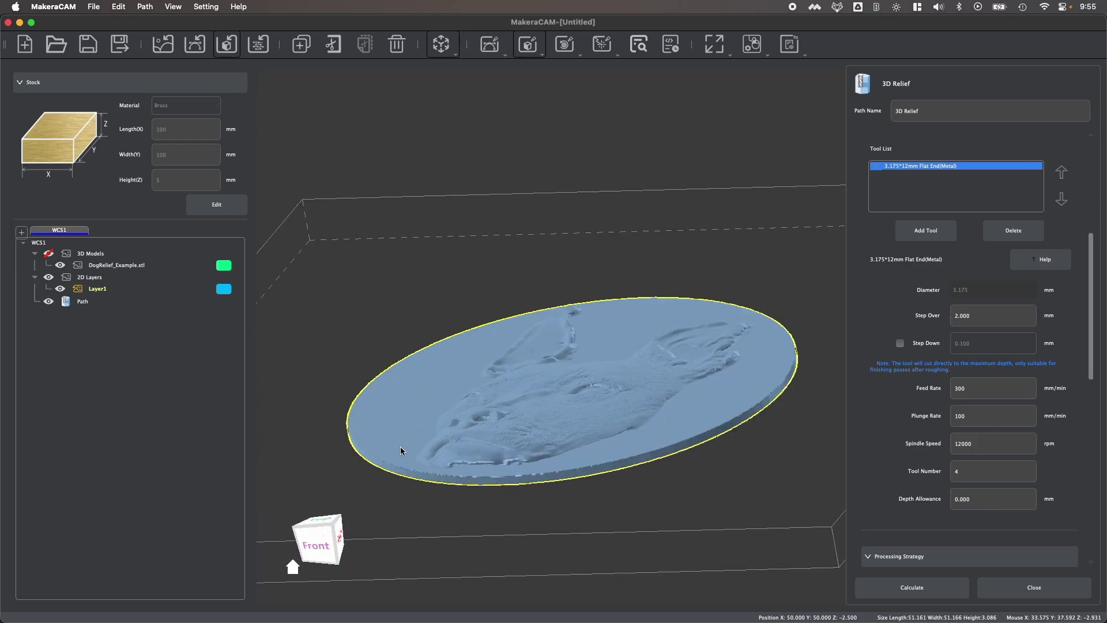
# - Enable Step Down and set it to 0.100 mm
pyautogui.click(901, 345)
pyautogui.scroll(-1, 903, 349)
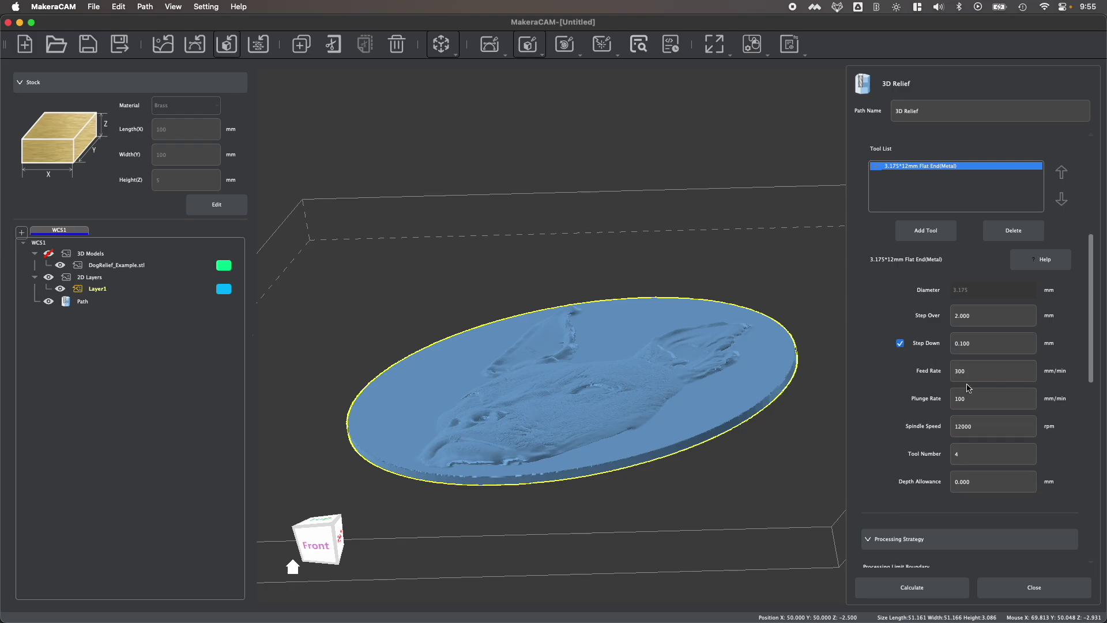
pyautogui.click(970, 344)
pyautogui.scroll(-2, 974, 346)
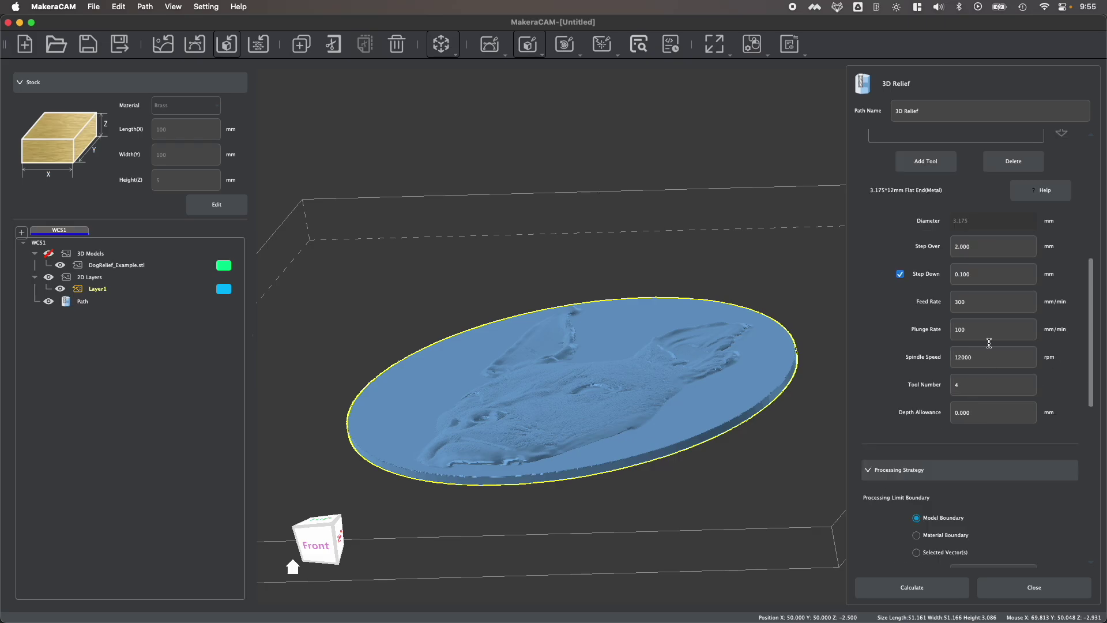
# - Review plunge rate and 12000 rpm spindle speed, and set Tool Number to 4
pyautogui.click(988, 321)
pyautogui.scroll(-1, 988, 322)
pyautogui.click(987, 321)
pyautogui.click(971, 353)
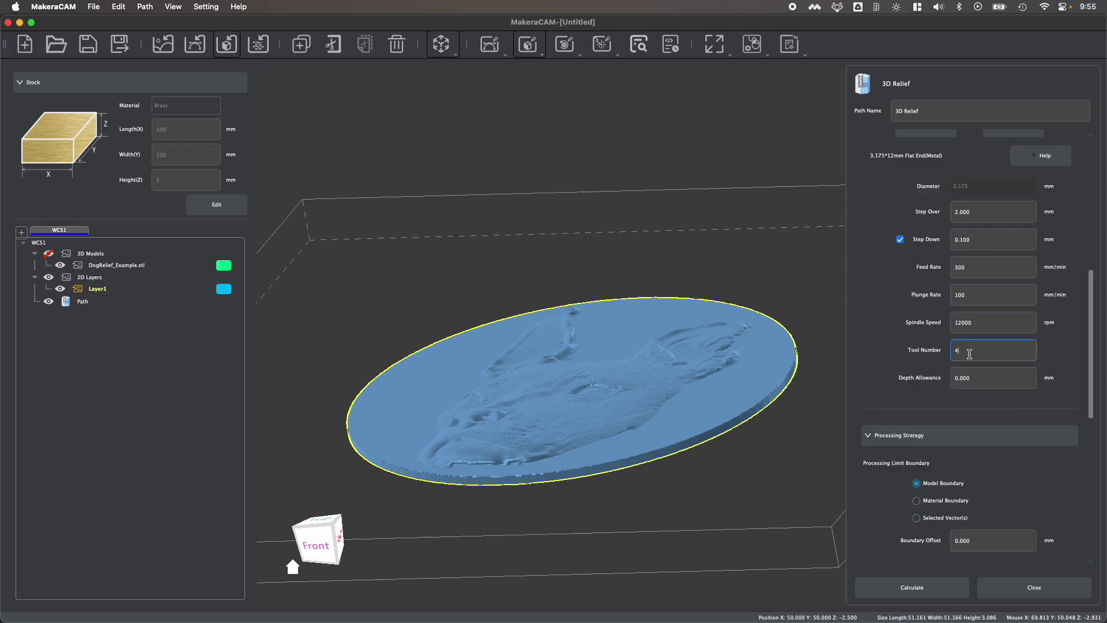
pyautogui.moveTo(950, 352); pyautogui.dragTo(981, 349)
pyautogui.scroll(1, 1005, 340)
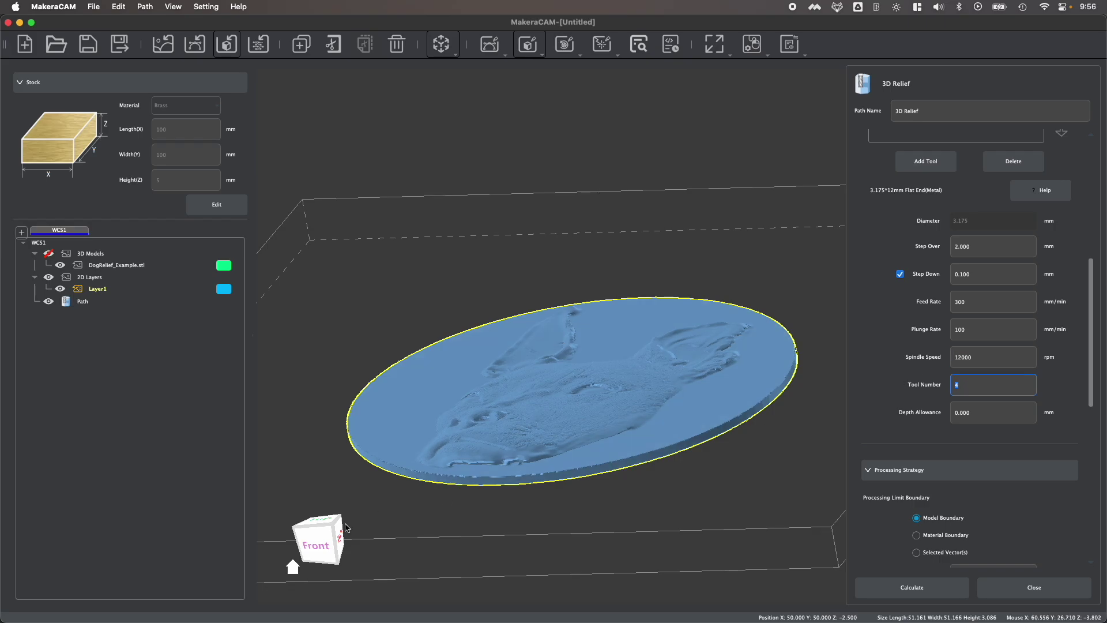
pyautogui.click(324, 520)
pyautogui.scroll(-7, 911, 390)
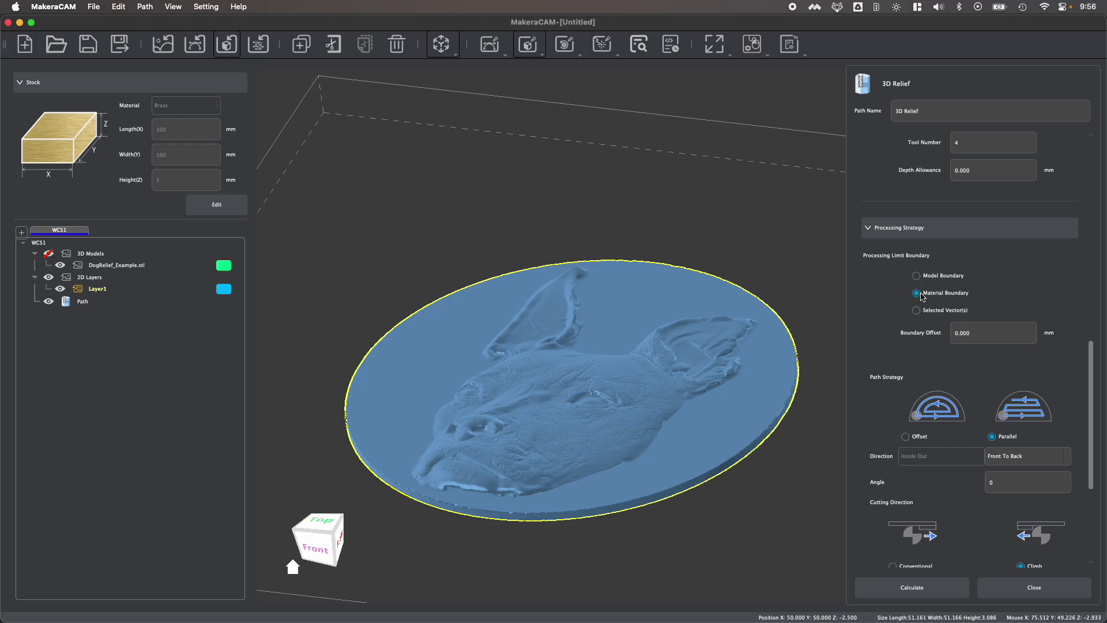
pyautogui.click(923, 311)
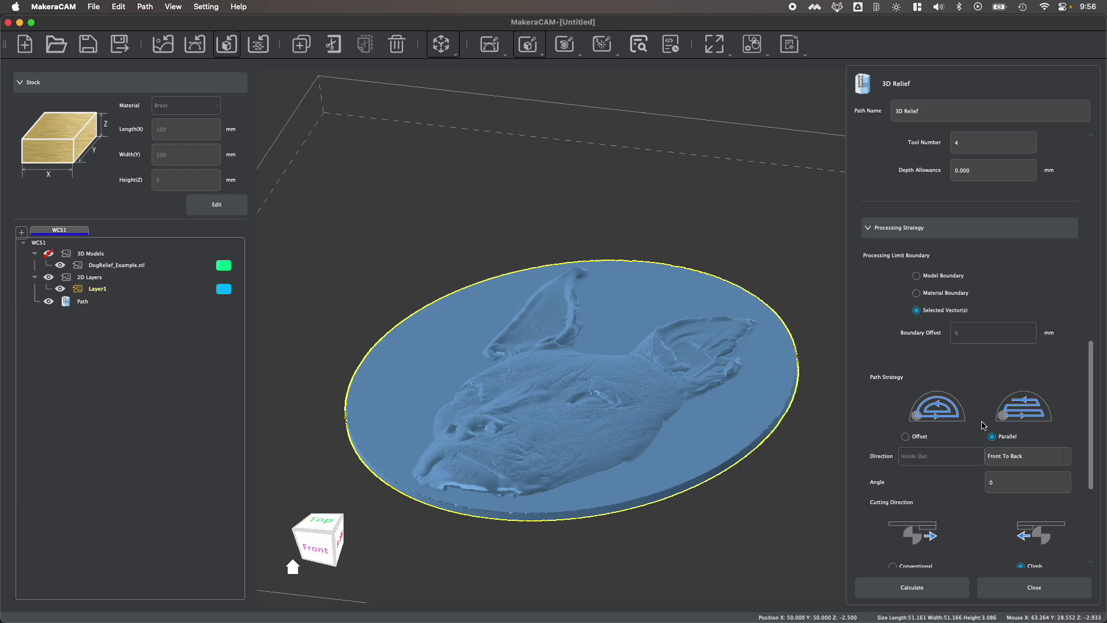
pyautogui.click(931, 276)
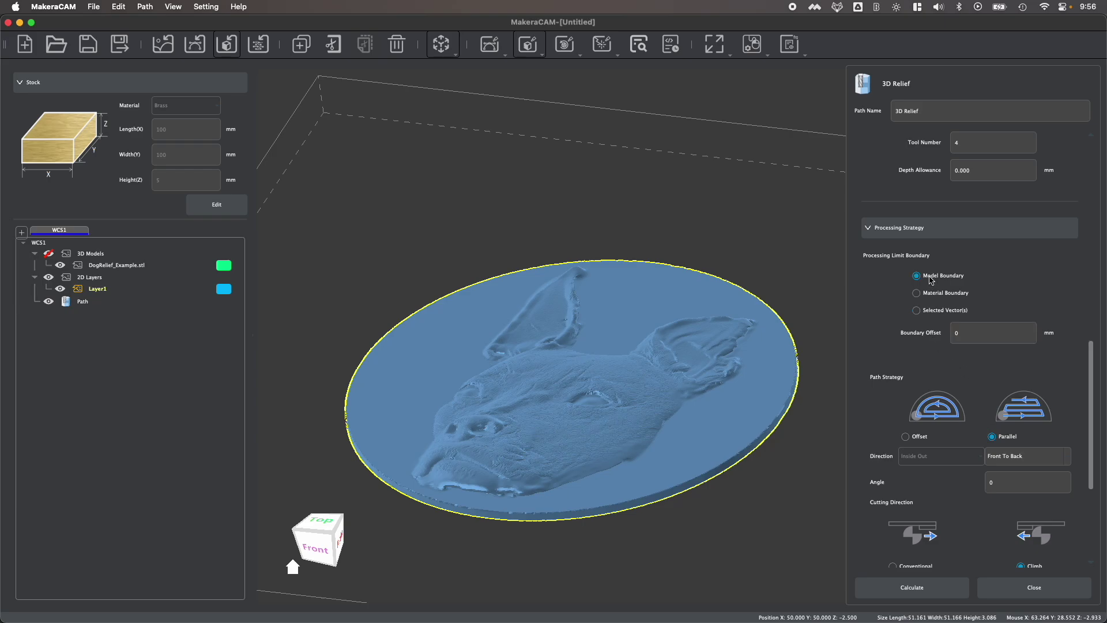
pyautogui.scroll(-4, 779, 295)
pyautogui.moveTo(691, 251); pyautogui.dragTo(562, 294, button='middle')
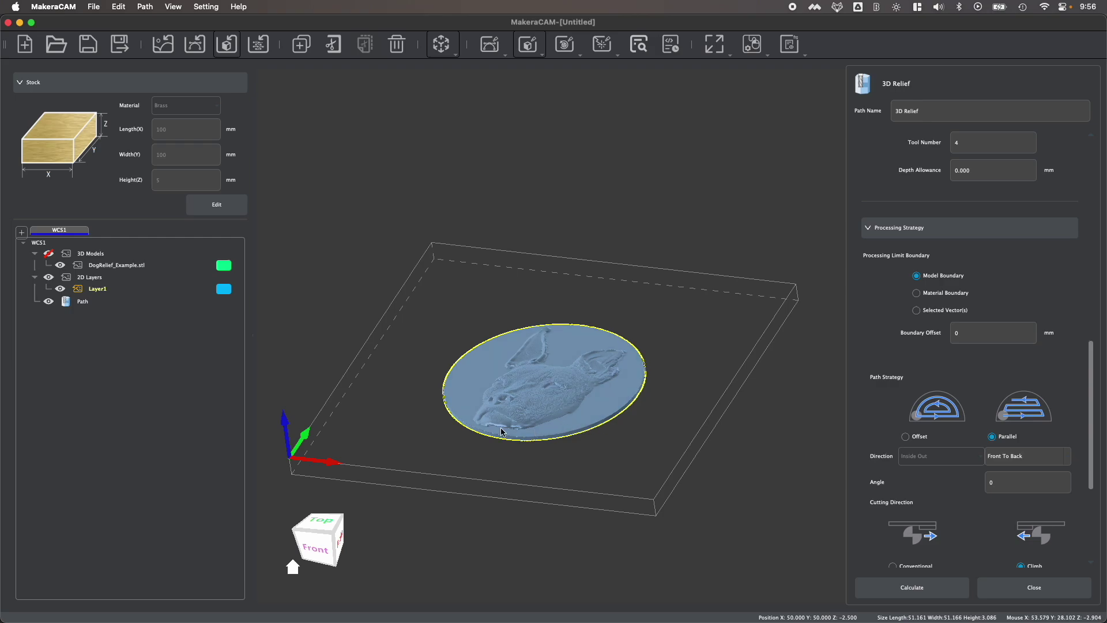
pyautogui.click(965, 291)
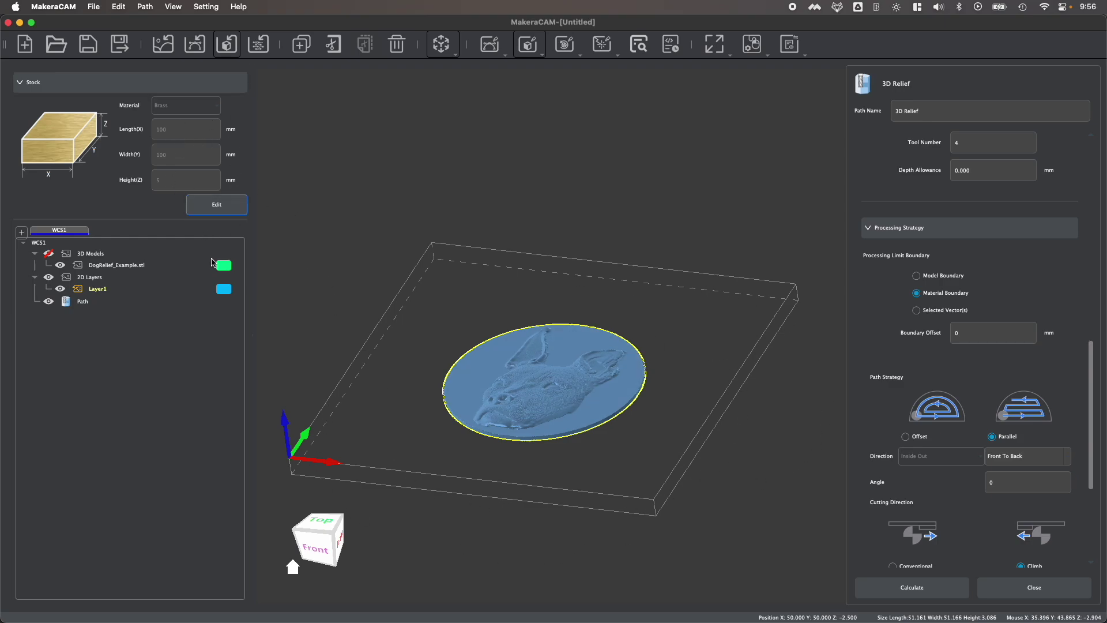
pyautogui.click(922, 312)
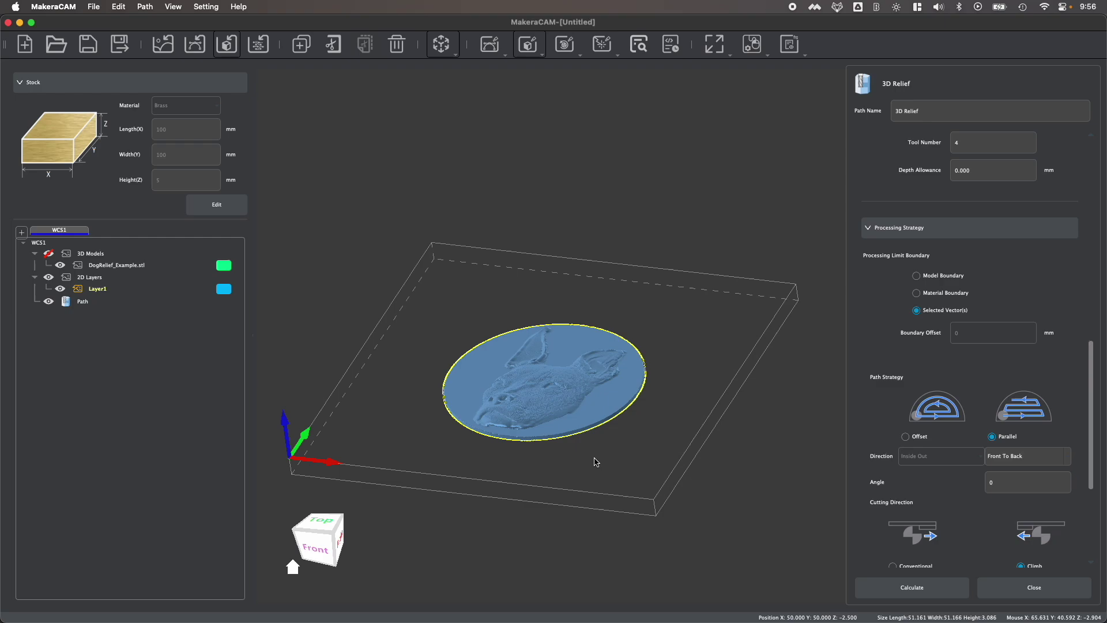
pyautogui.click(445, 44)
pyautogui.moveTo(472, 83)
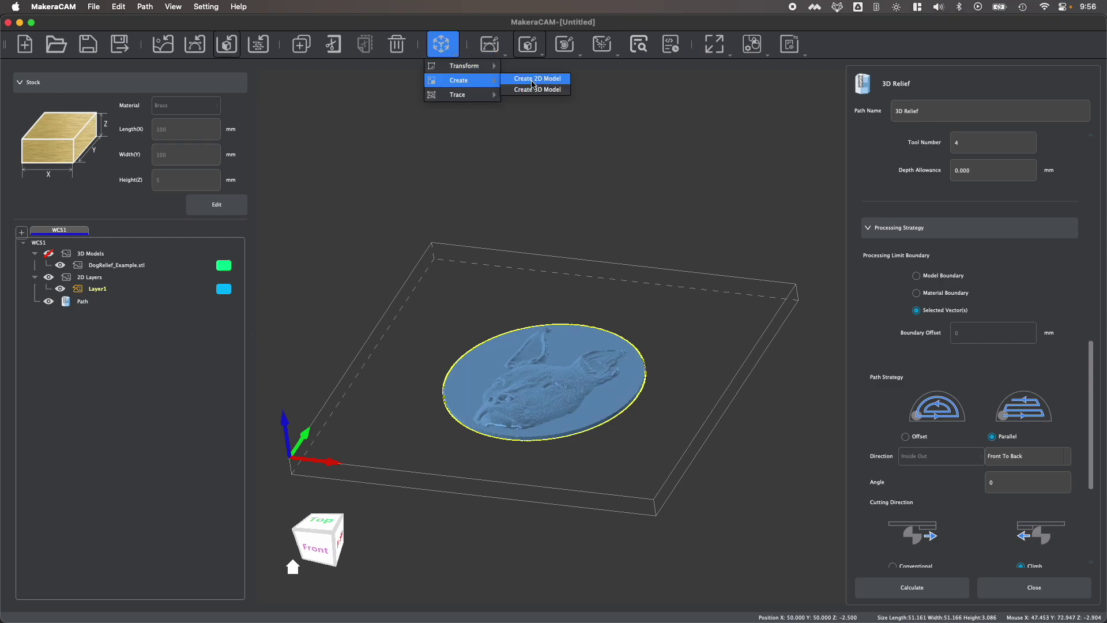
pyautogui.click(446, 51)
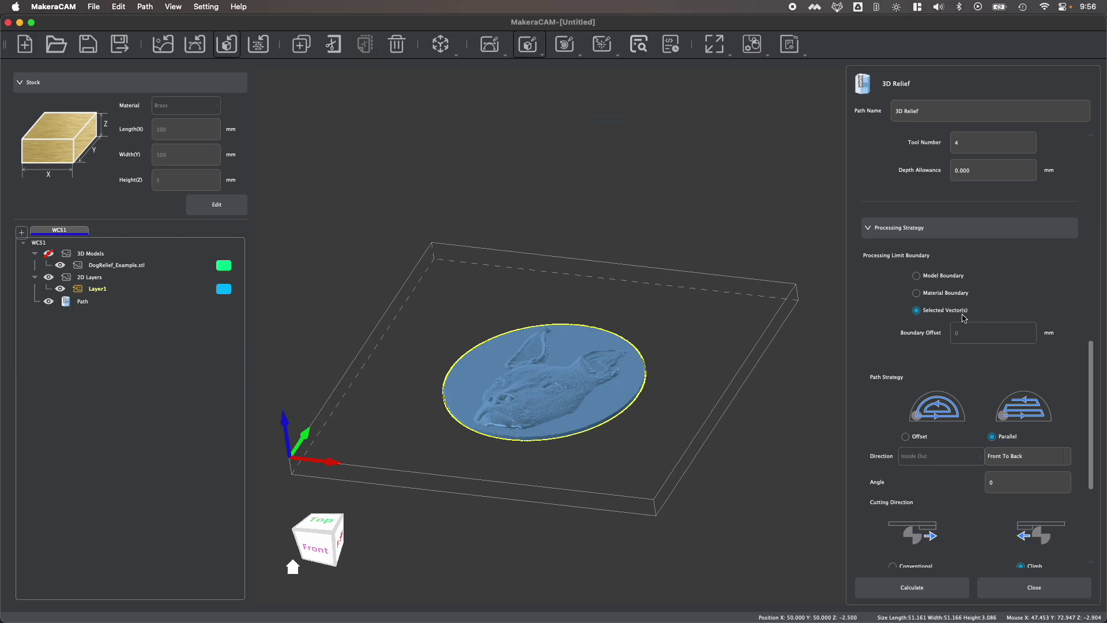
pyautogui.click(917, 276)
pyautogui.scroll(3, 597, 322)
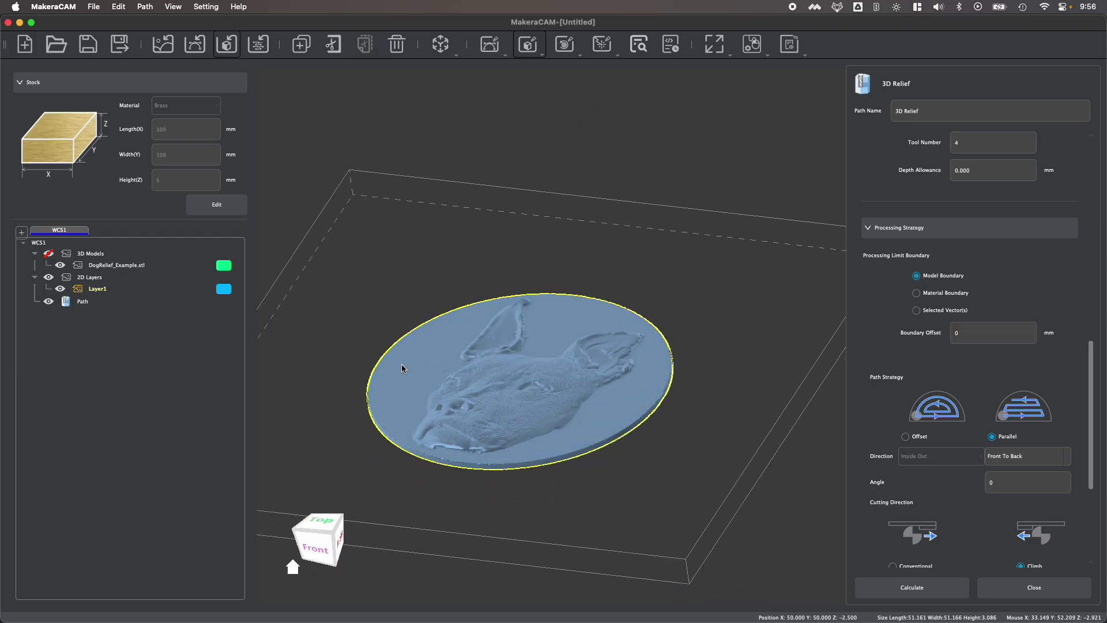
pyautogui.click(337, 552)
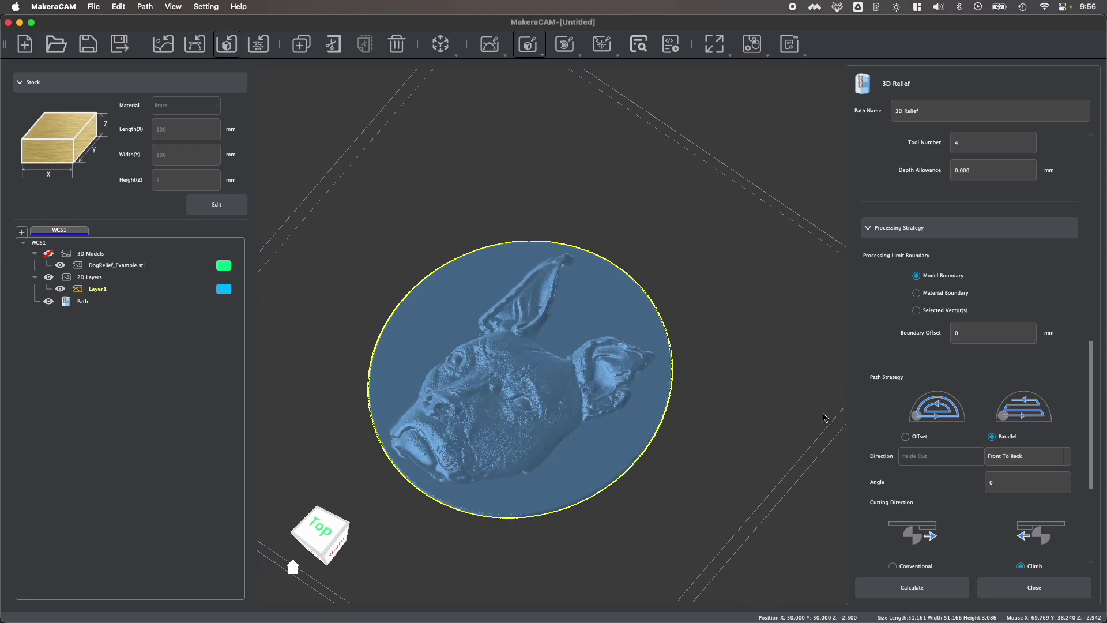
pyautogui.scroll(-2, 960, 375)
pyautogui.scroll(-1, 929, 357)
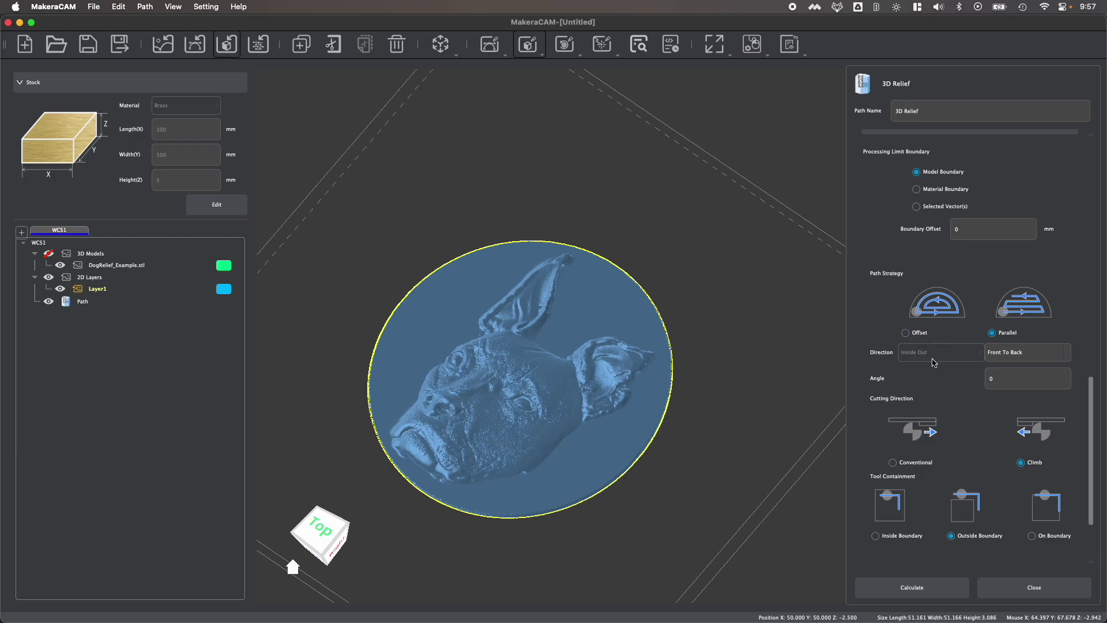
pyautogui.scroll(-2, 934, 362)
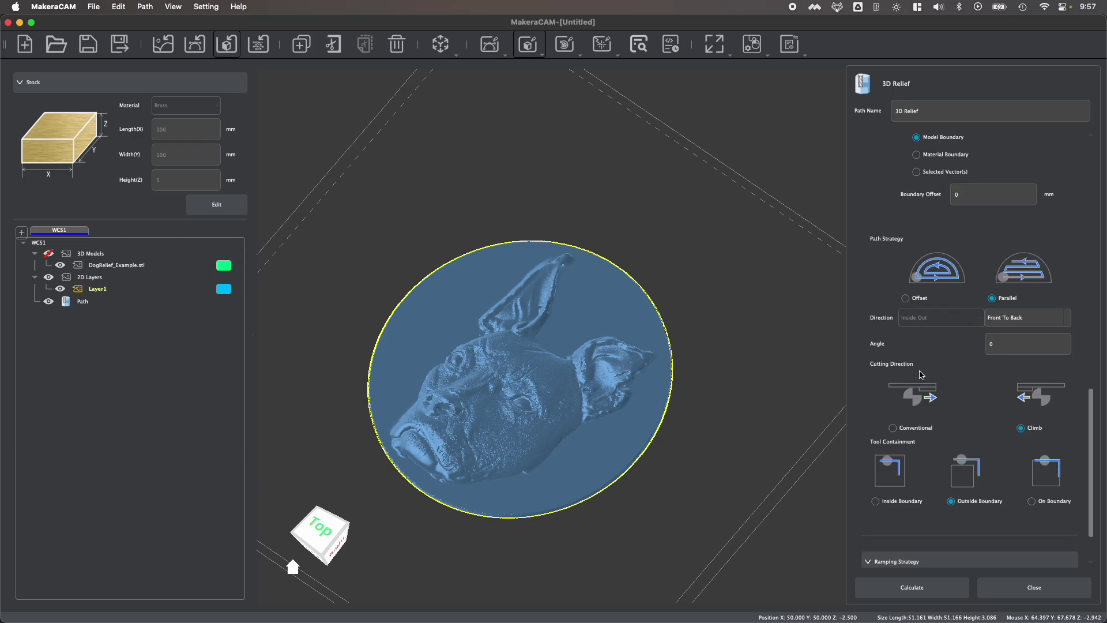
pyautogui.scroll(-2, 926, 348)
pyautogui.scroll(-2, 944, 326)
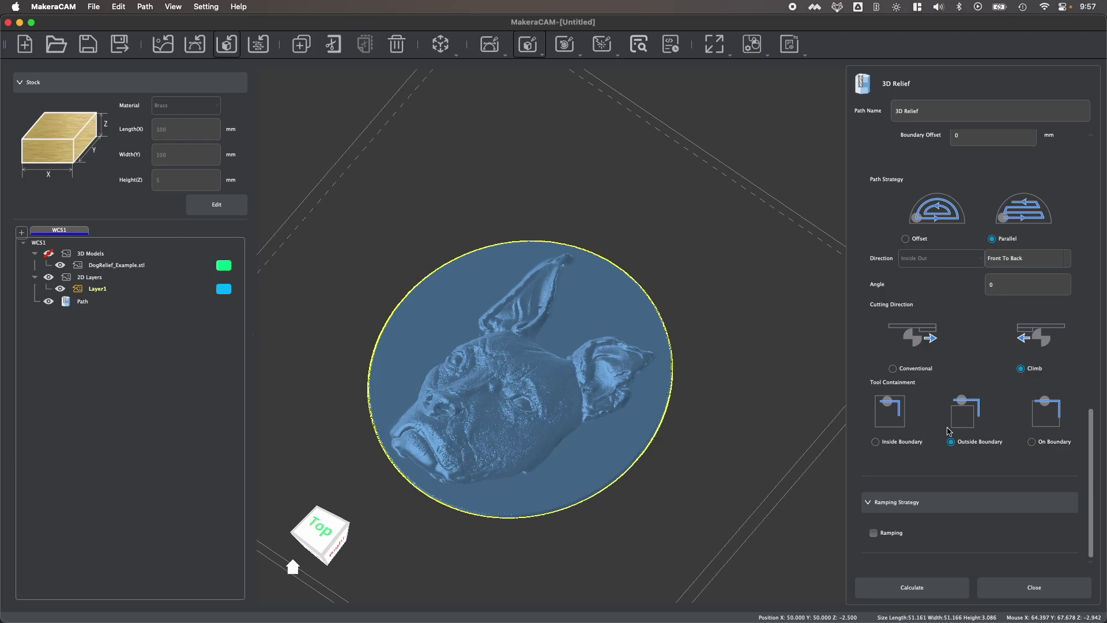
pyautogui.scroll(5, 930, 363)
pyautogui.scroll(-5, 958, 404)
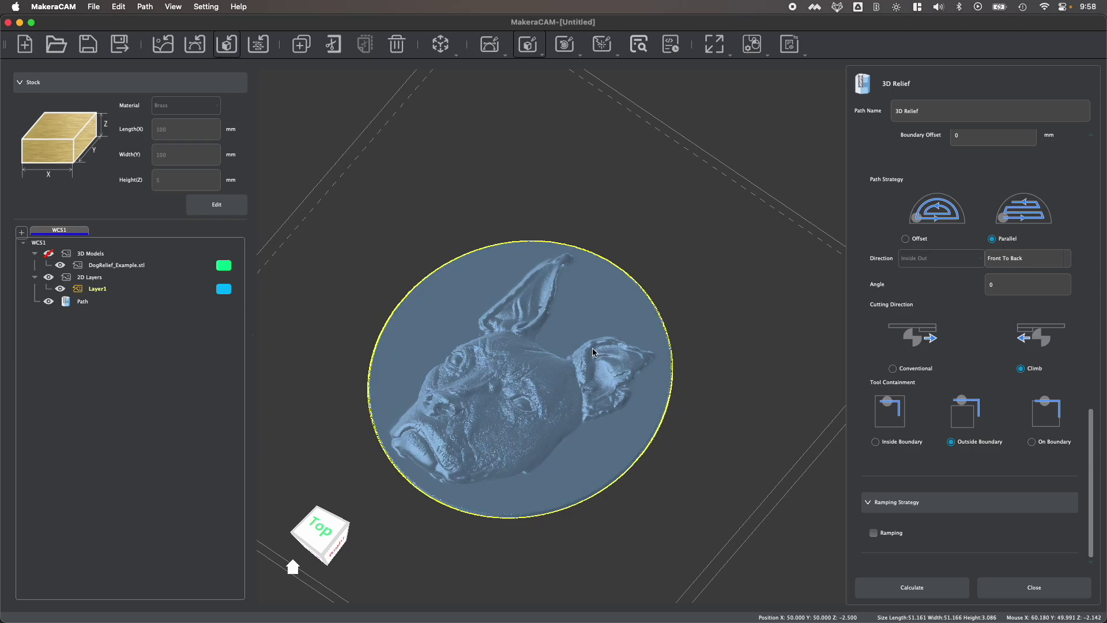
# - Turn on ramping with a 10 mm ramping distance
pyautogui.moveTo(326, 506); pyautogui.dragTo(329, 531)
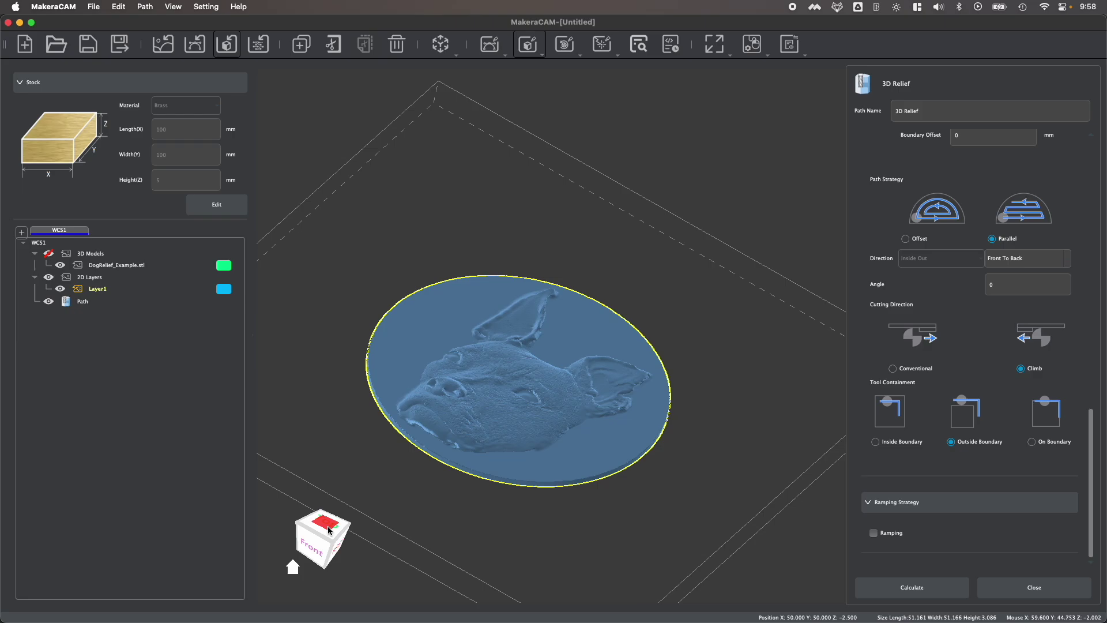
pyautogui.click(329, 531)
pyautogui.click(872, 533)
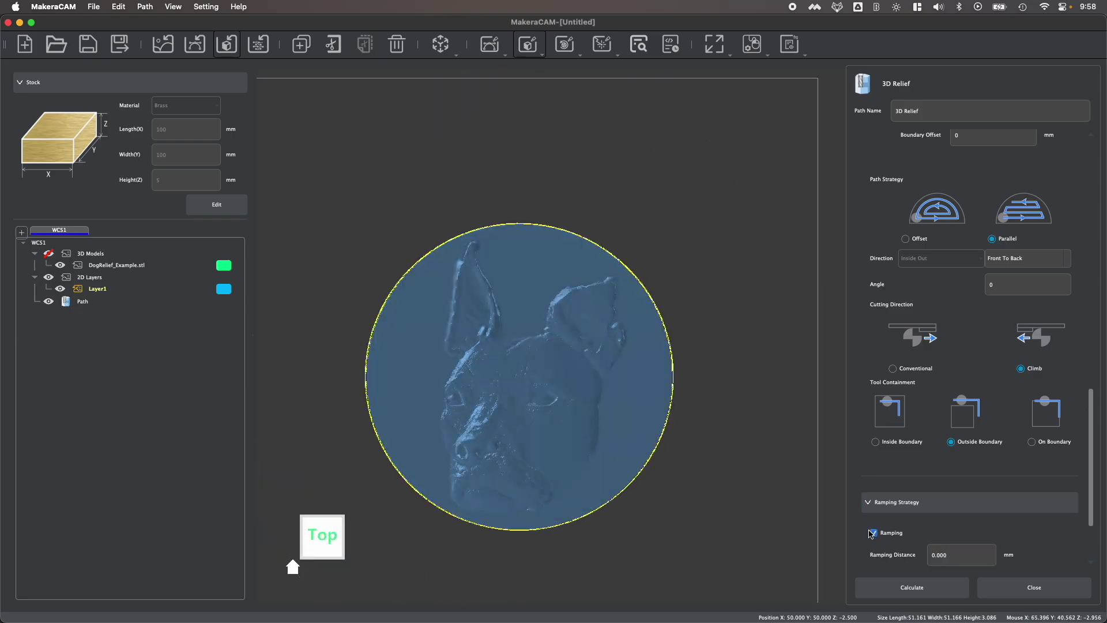
pyautogui.scroll(-3, 923, 462)
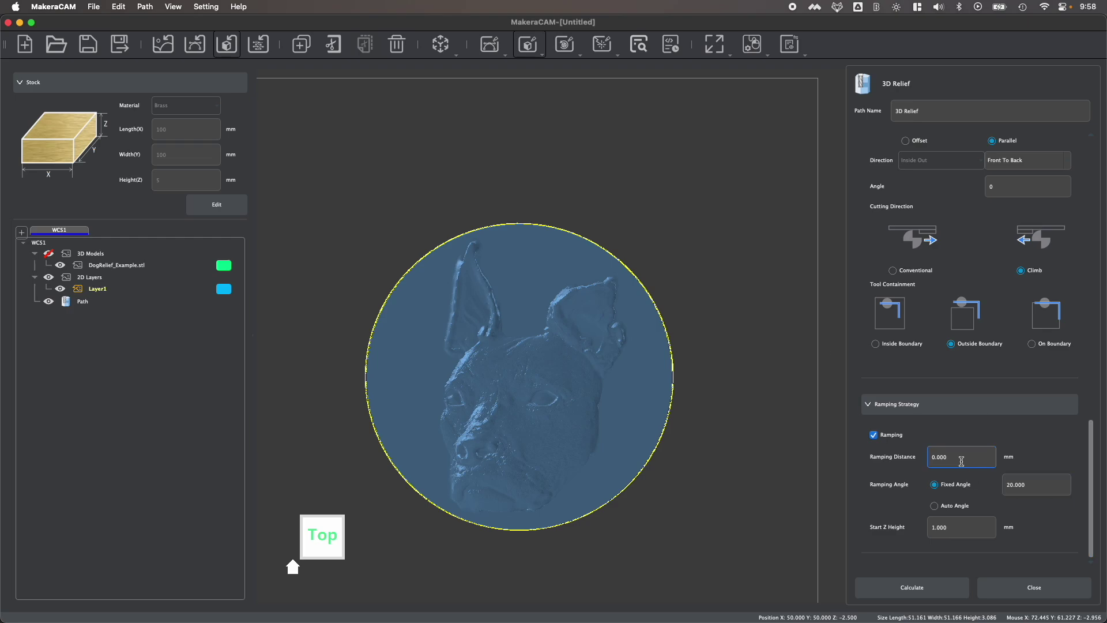
pyautogui.moveTo(961, 458); pyautogui.dragTo(903, 456)
pyautogui.write('10')
# - Review the 20° ramping angle and start Z, then calculate the [T4]3D Relief toolpath
pyautogui.click(1022, 479)
pyautogui.click(971, 519)
pyautogui.click(976, 465)
pyautogui.press('Return')
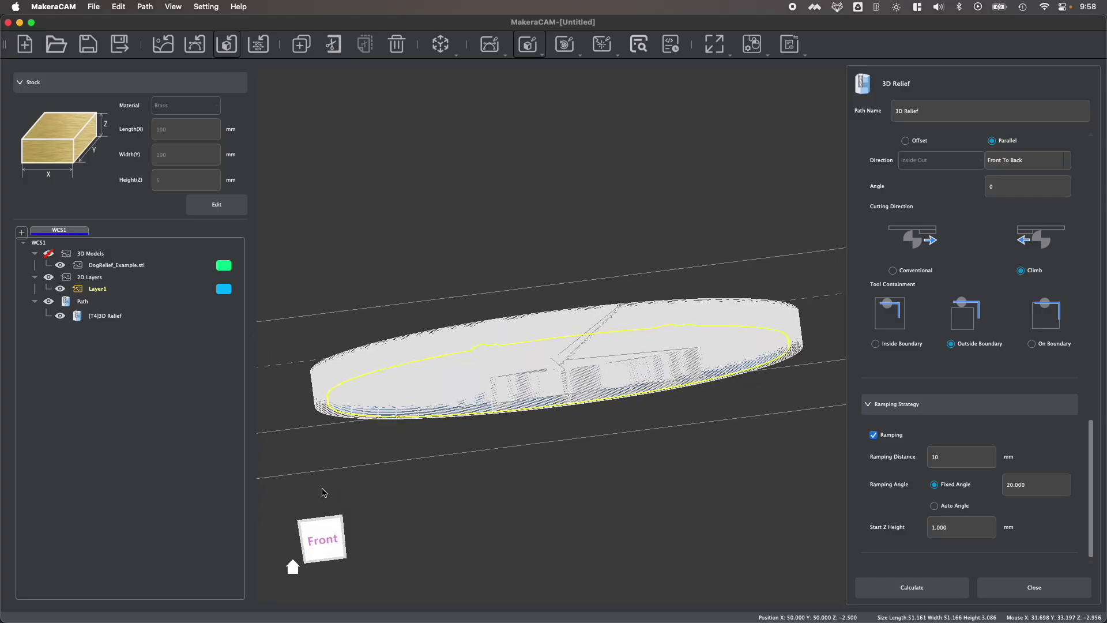
pyautogui.click(320, 511)
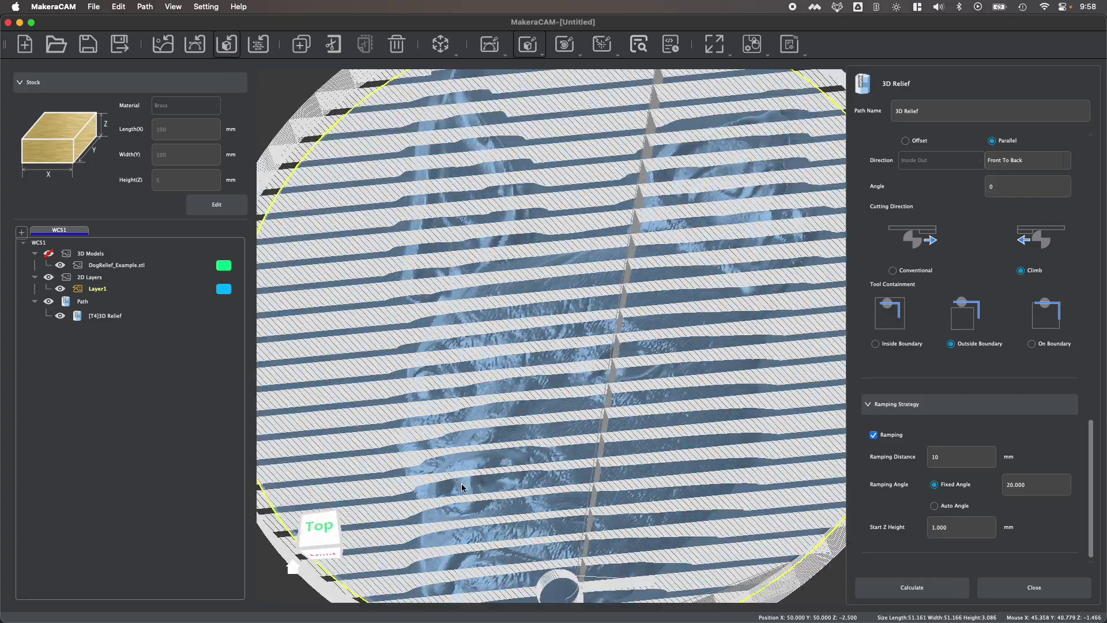
pyautogui.click(302, 528)
pyautogui.moveTo(300, 529)
pyautogui.mouseDown()
pyautogui.moveTo(295, 521)
pyautogui.moveTo(310, 518)
pyautogui.moveTo(318, 536)
pyautogui.mouseUp()
pyautogui.click(318, 535)
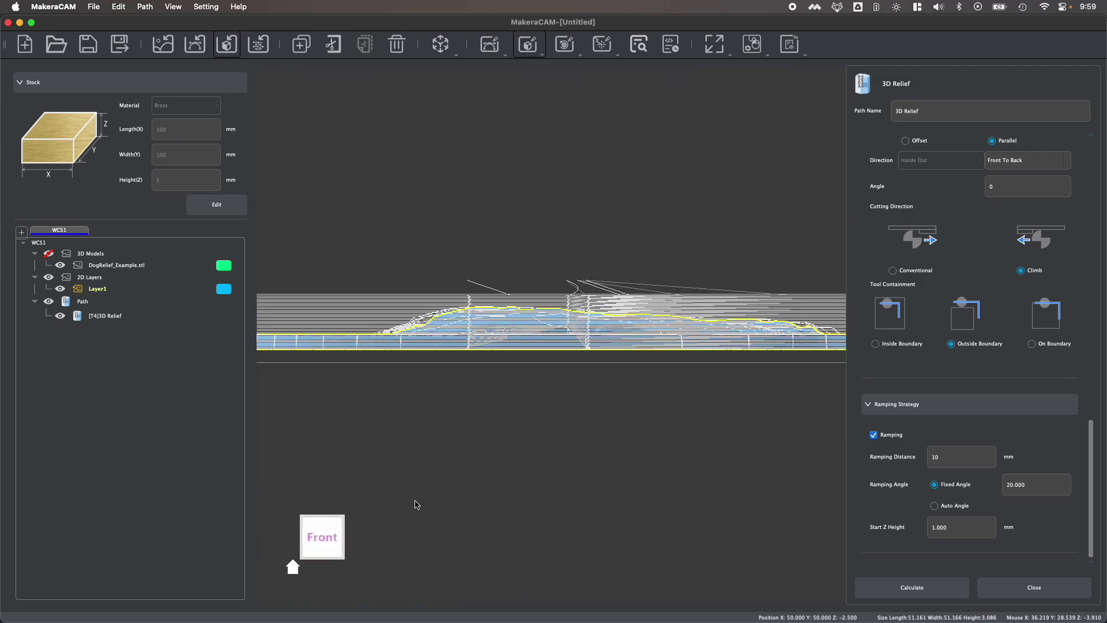
pyautogui.scroll(2, 510, 338)
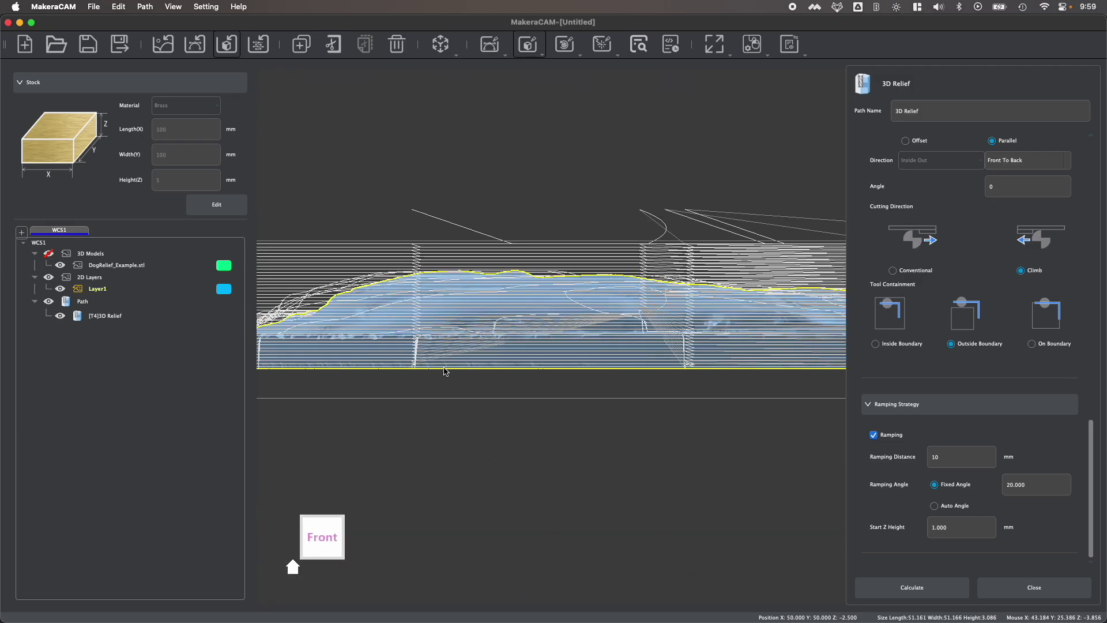
pyautogui.click(60, 316)
pyautogui.moveTo(321, 535); pyautogui.dragTo(563, 427)
pyautogui.scroll(5, 563, 427)
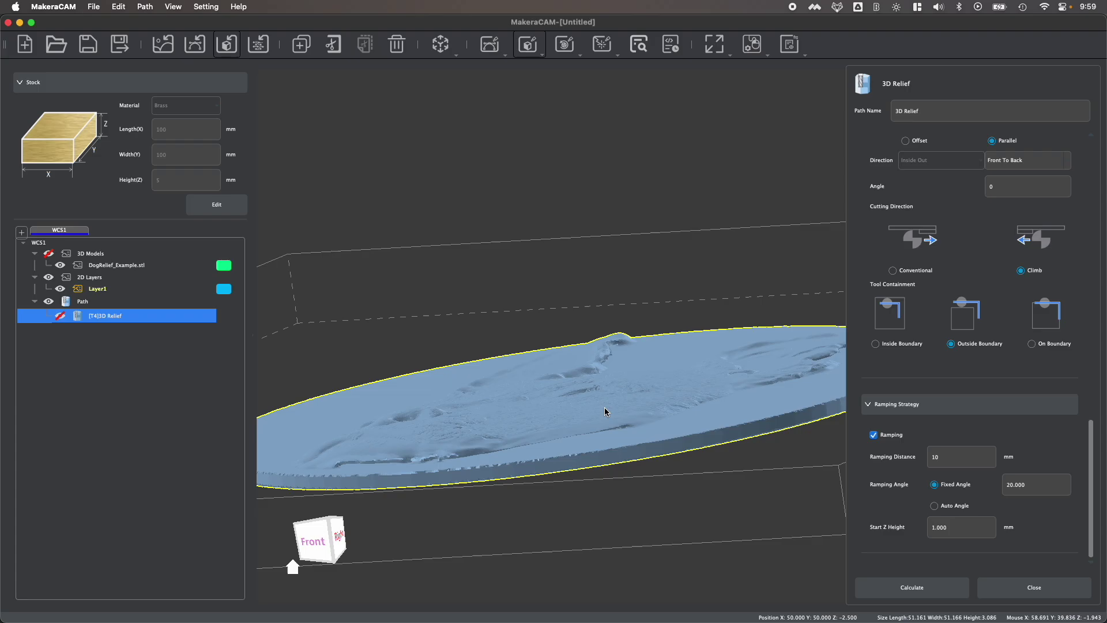
pyautogui.click(60, 316)
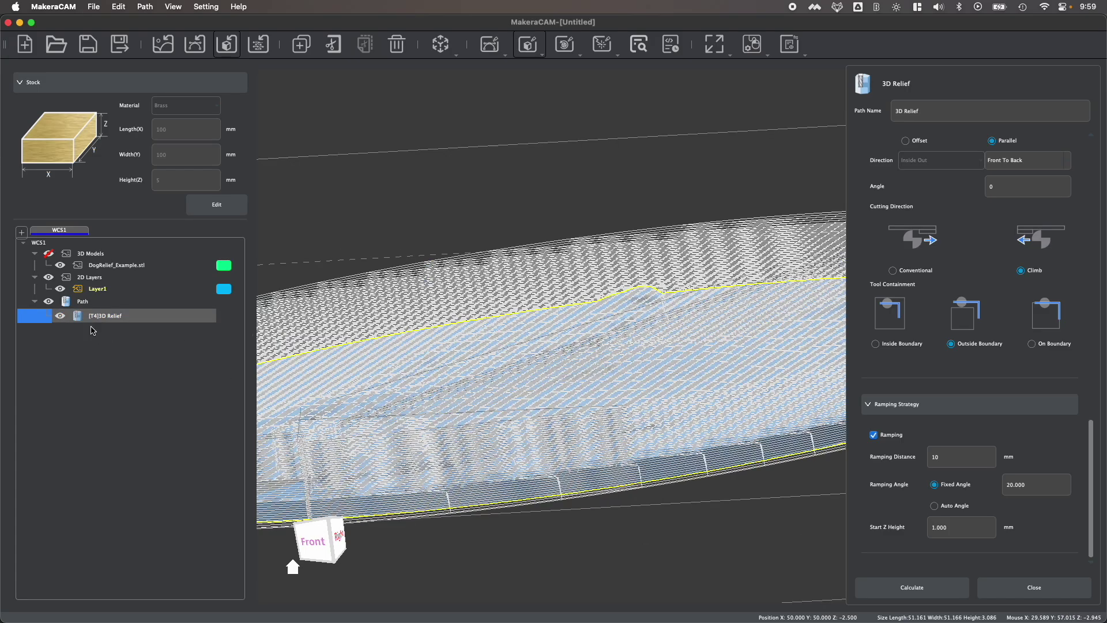
pyautogui.click(325, 515)
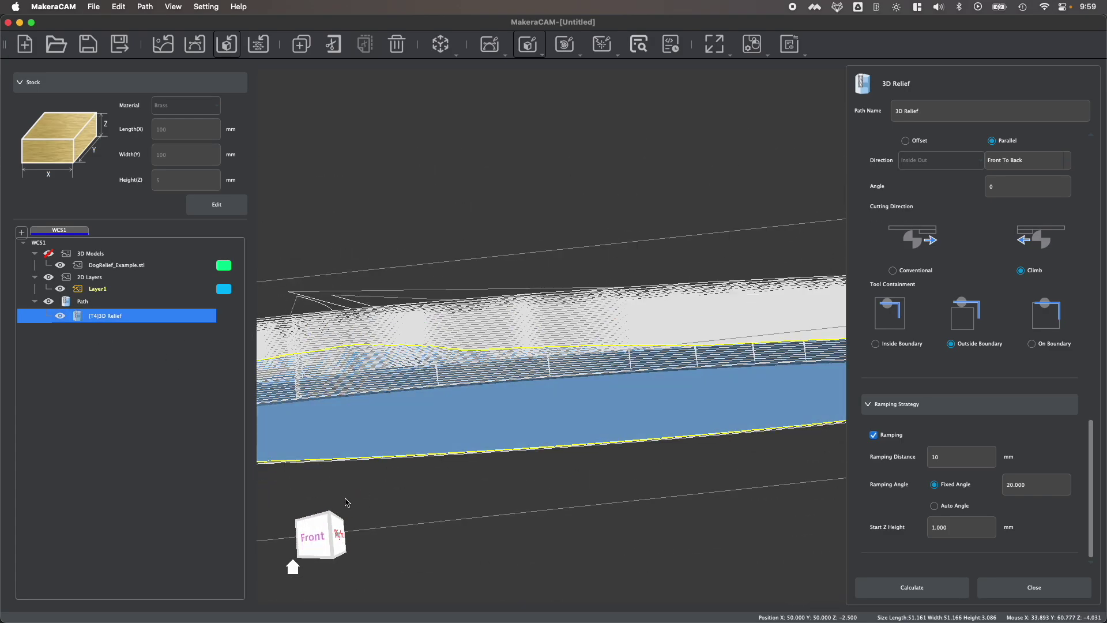
pyautogui.scroll(-5, 369, 473)
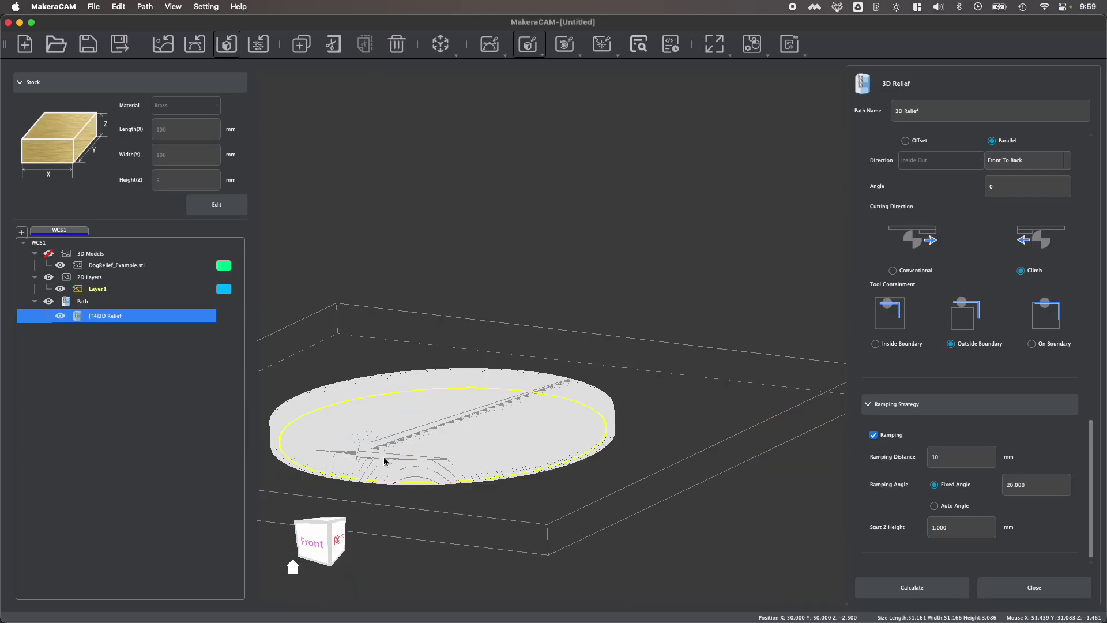
pyautogui.click(327, 526)
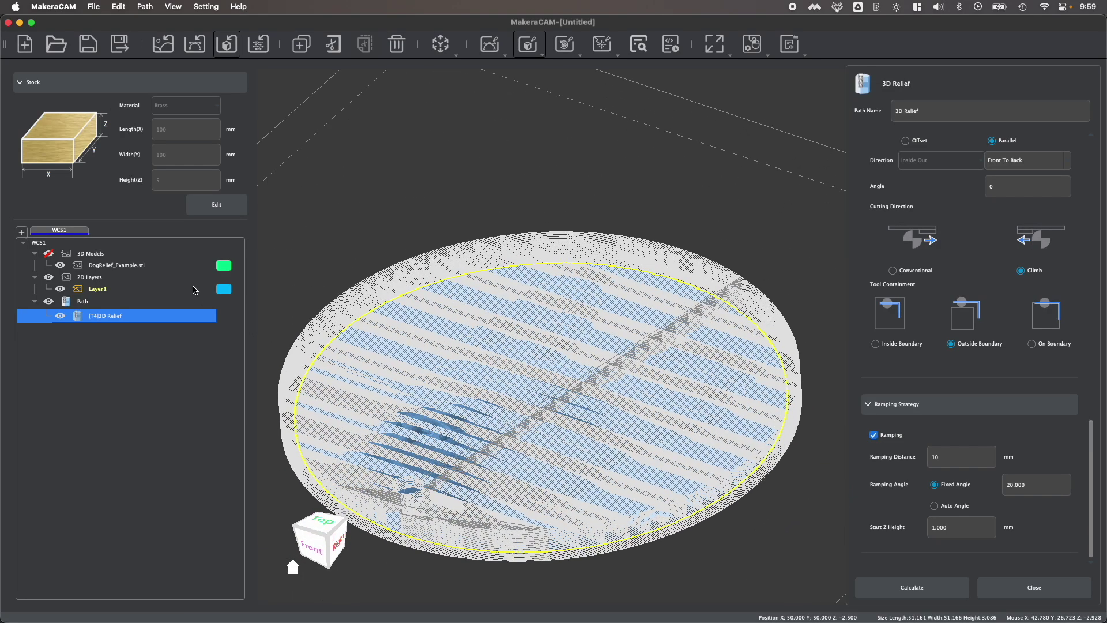
pyautogui.click(60, 315)
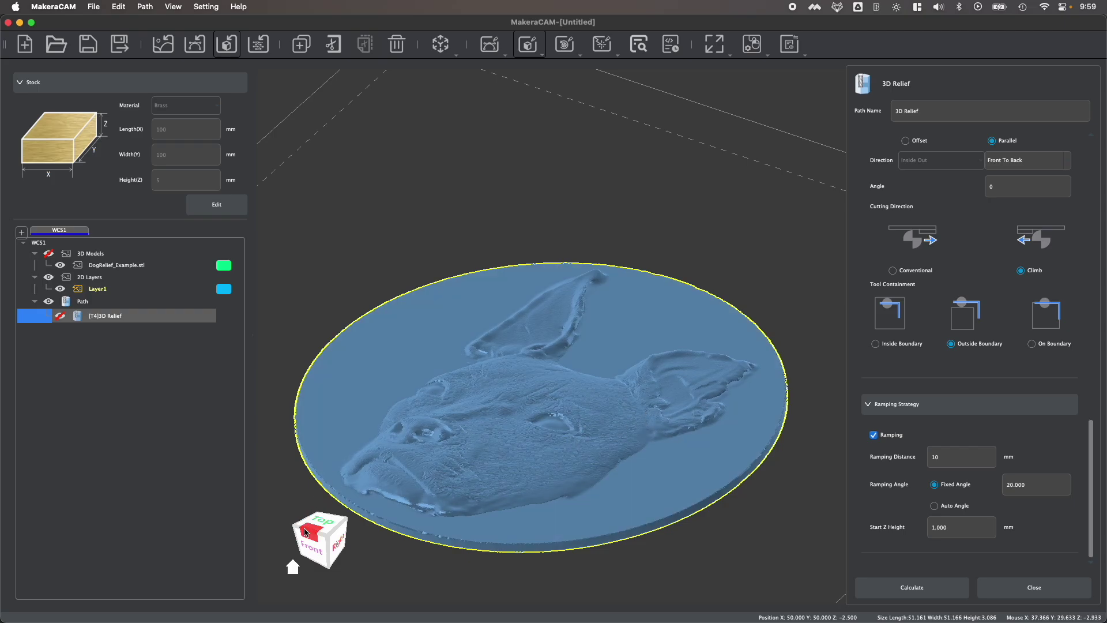
pyautogui.click(60, 317)
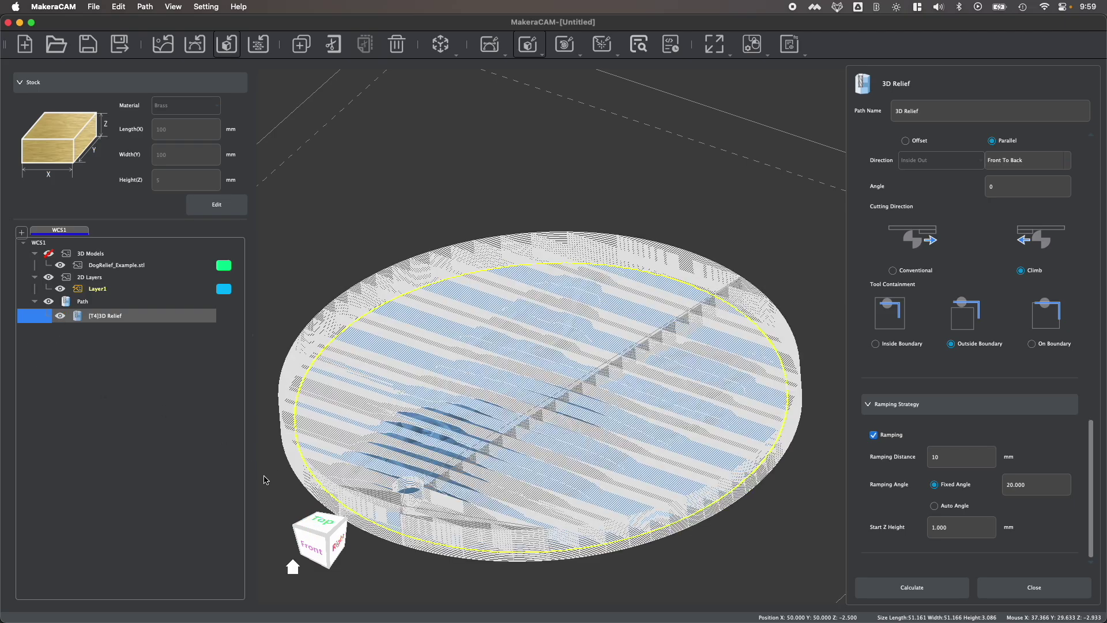
pyautogui.click(316, 545)
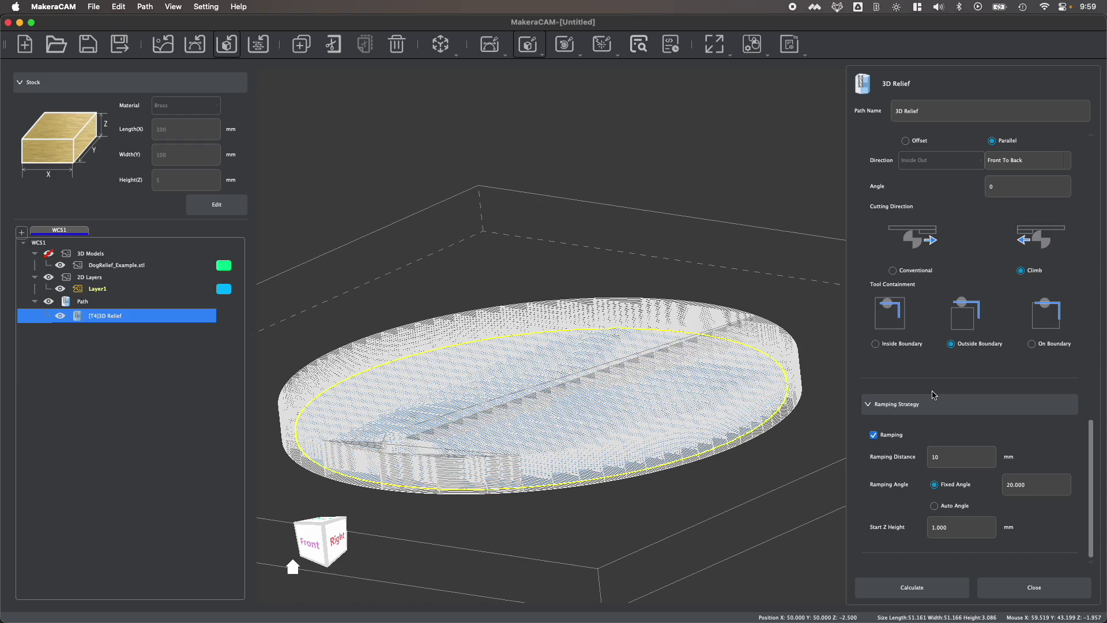
pyautogui.scroll(10, 933, 257)
pyautogui.scroll(5, 932, 257)
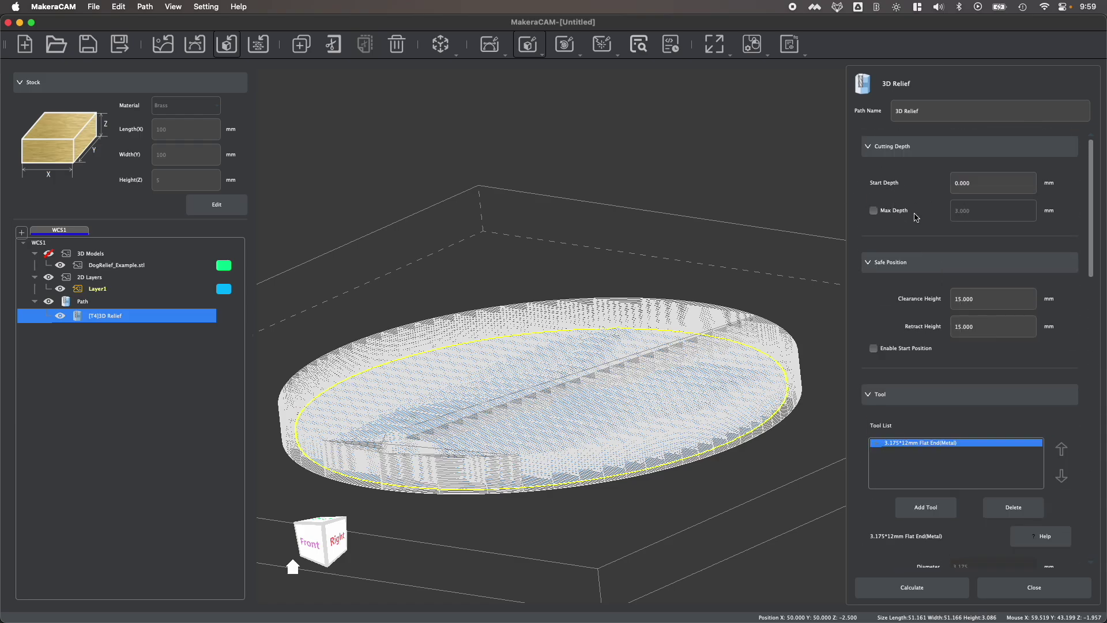
# - Limit the 3D Relief cut to a 3.000 mm max depth and recalculate
pyautogui.click(874, 212)
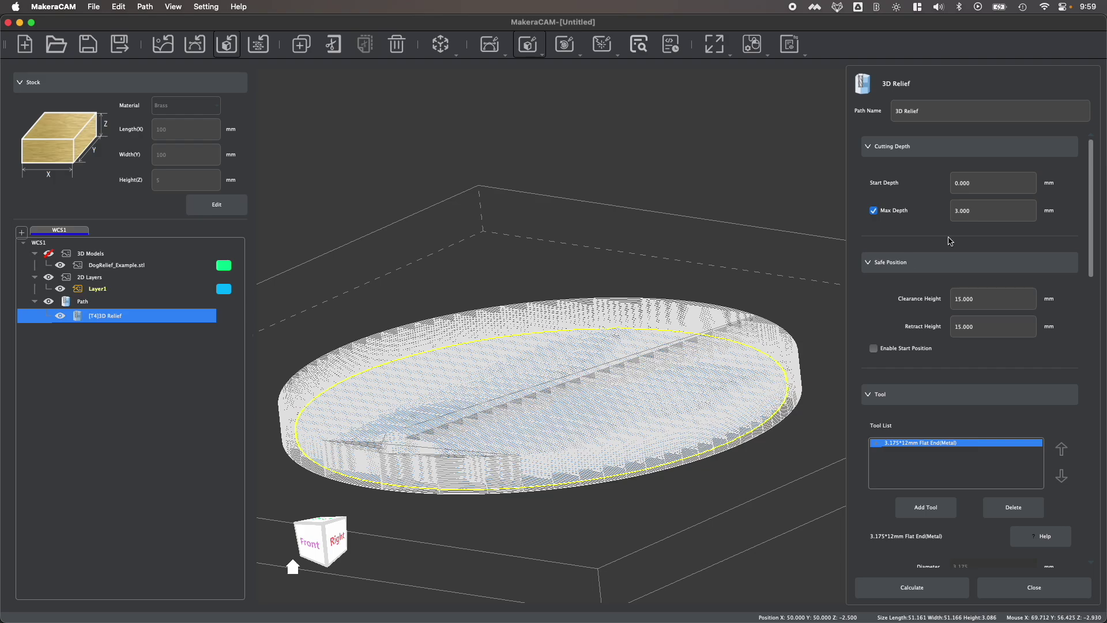
pyautogui.moveTo(972, 214); pyautogui.dragTo(935, 209)
pyautogui.click(914, 590)
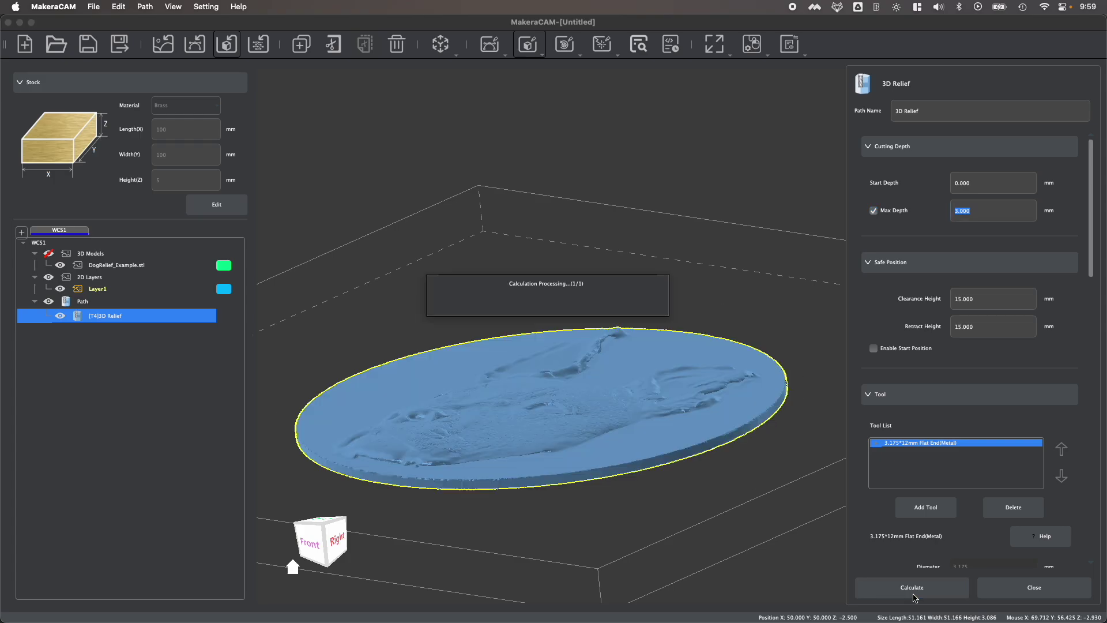
# - Inspect the recalculated relief toolpath from front, top and angled views
pyautogui.click(312, 555)
pyautogui.click(310, 555)
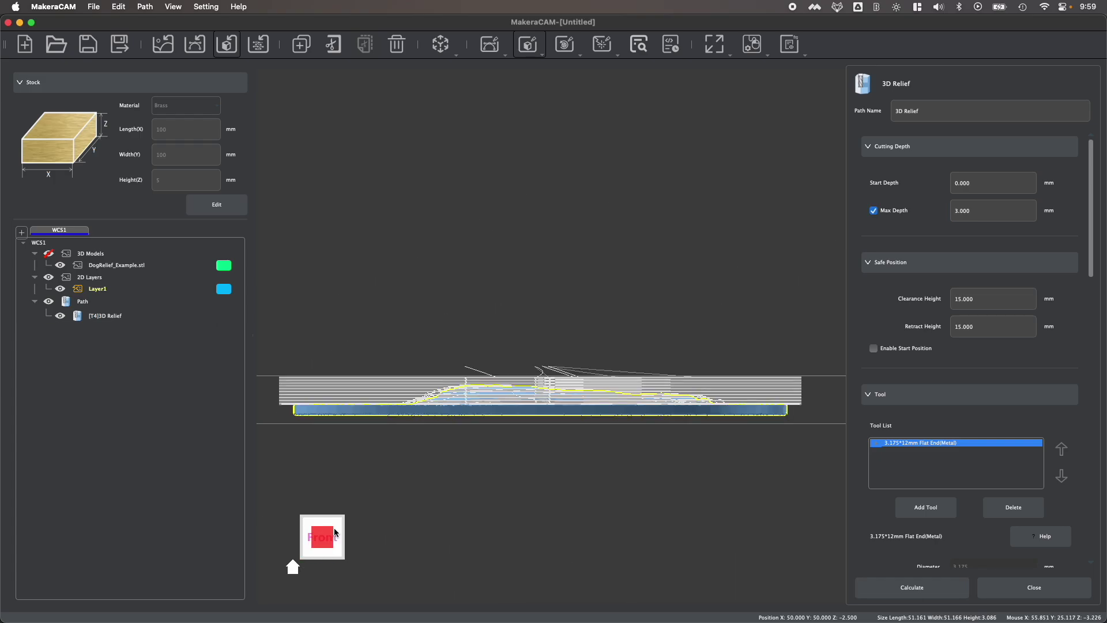
pyautogui.scroll(5, 428, 393)
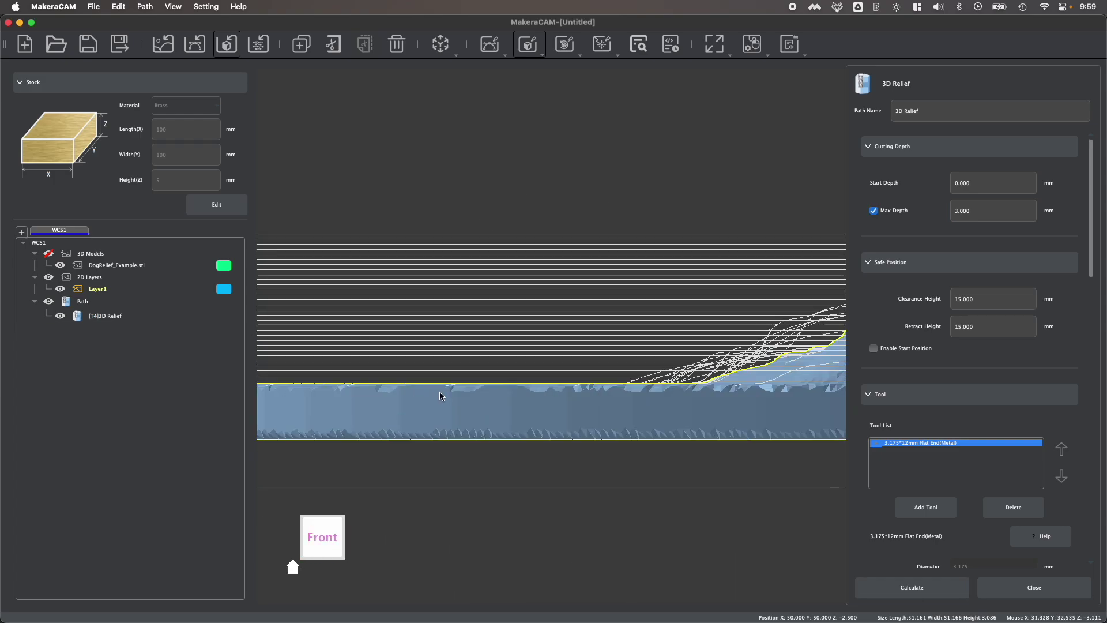
pyautogui.scroll(-2, 440, 396)
pyautogui.scroll(1, 523, 404)
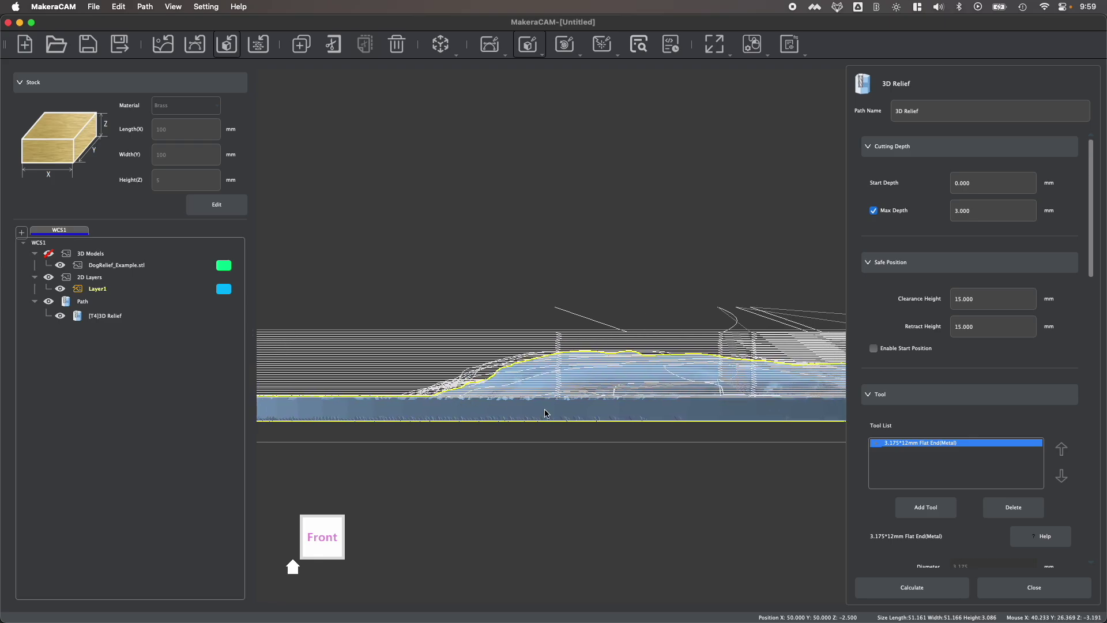
pyautogui.scroll(-2, 643, 403)
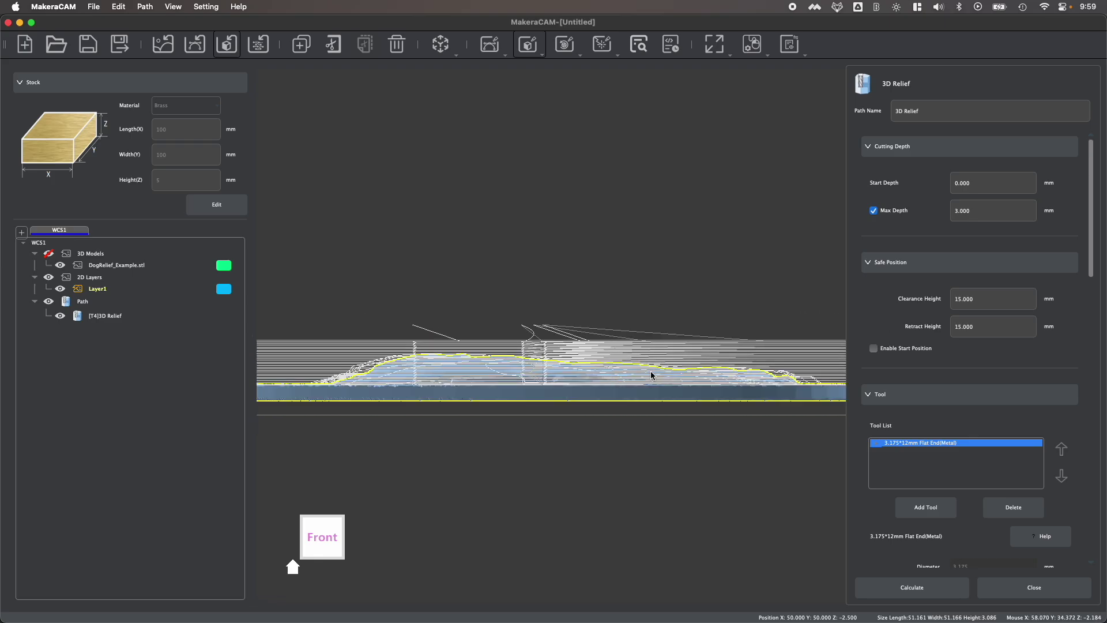
pyautogui.scroll(-3, 651, 375)
pyautogui.click(325, 558)
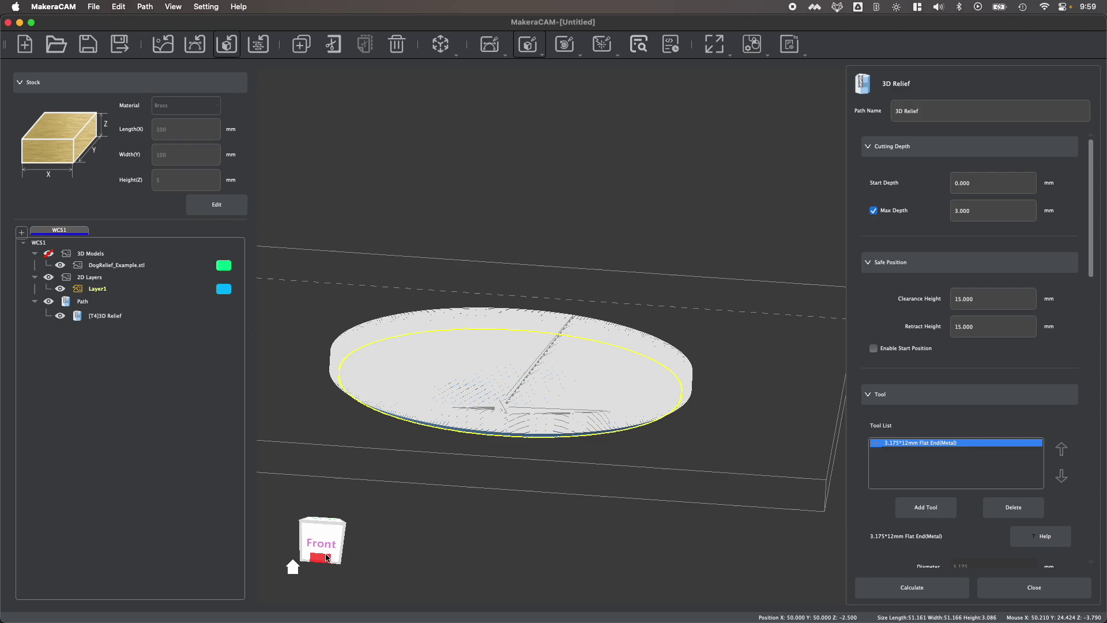
pyautogui.moveTo(327, 558); pyautogui.dragTo(378, 523)
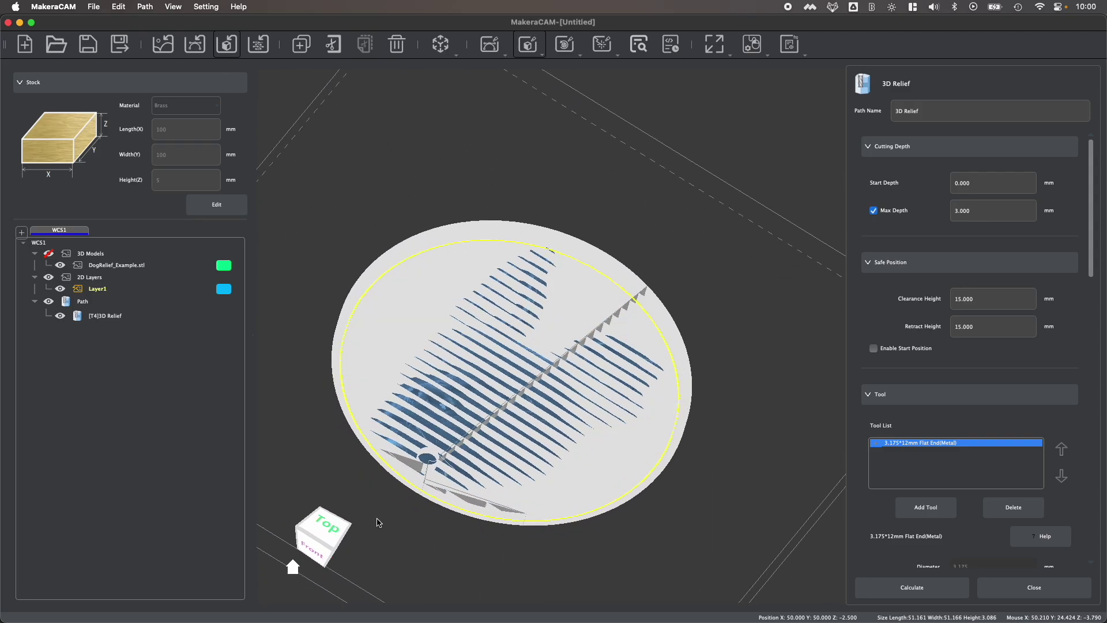
pyautogui.click(334, 547)
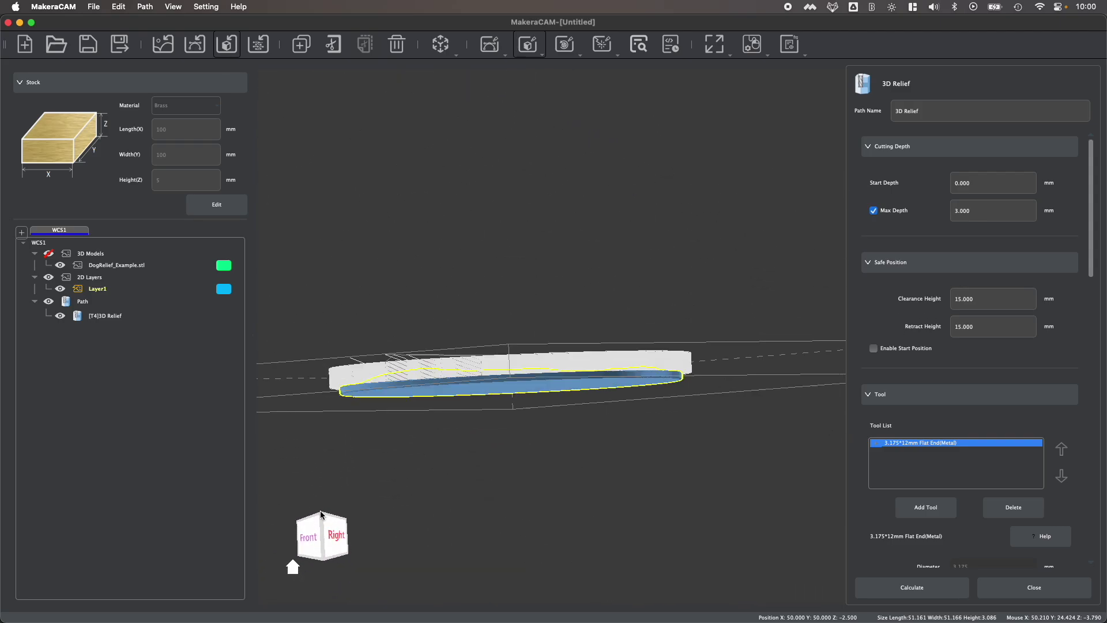
pyautogui.click(321, 515)
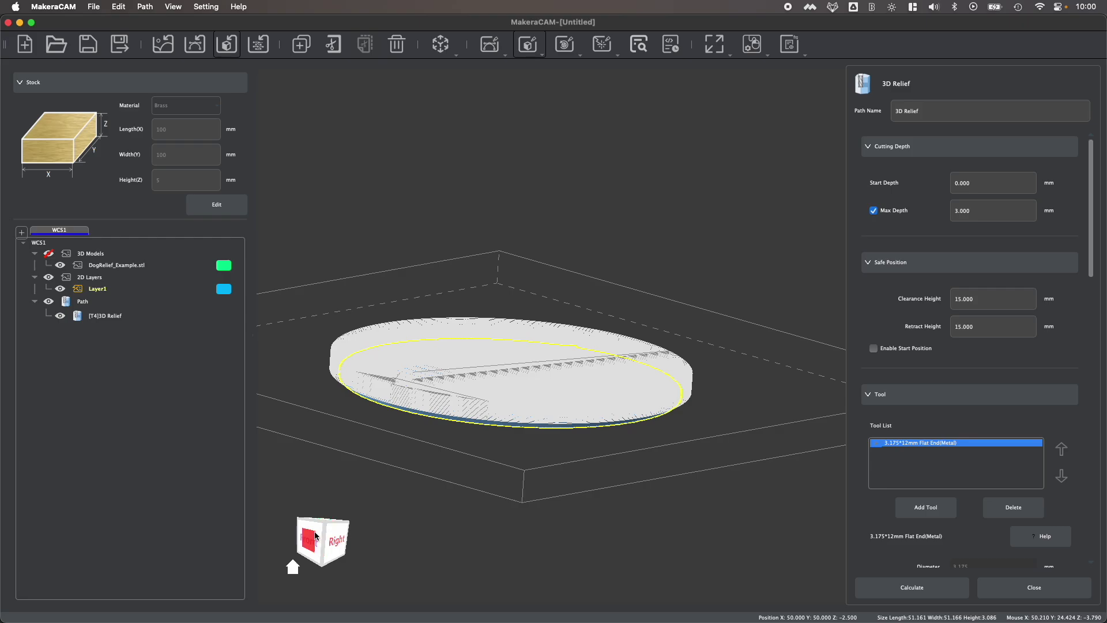
pyautogui.click(320, 524)
pyautogui.scroll(3, 417, 402)
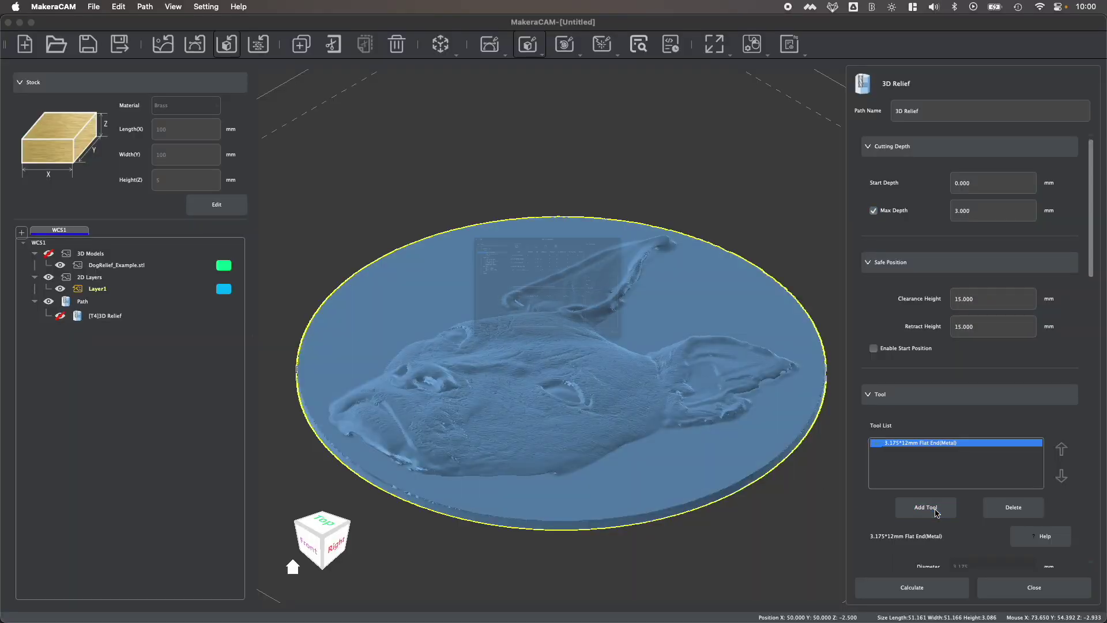
# - Add the 0.2mm*30° Engraving(Metal) tool as a second tool with Step Down turned off
pyautogui.click(294, 159)
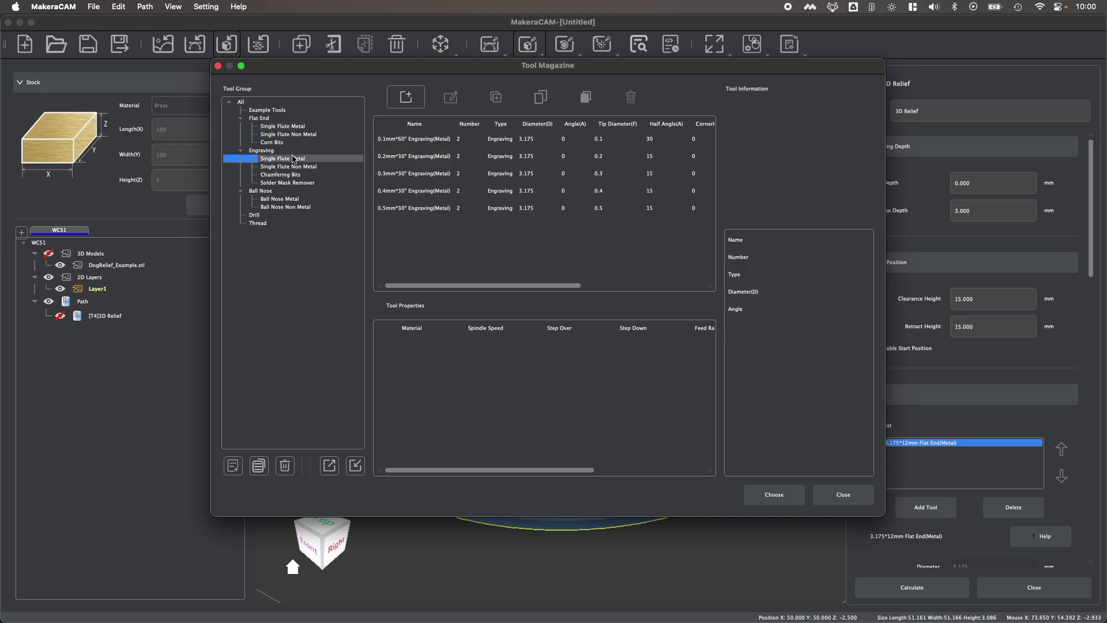
pyautogui.click(425, 158)
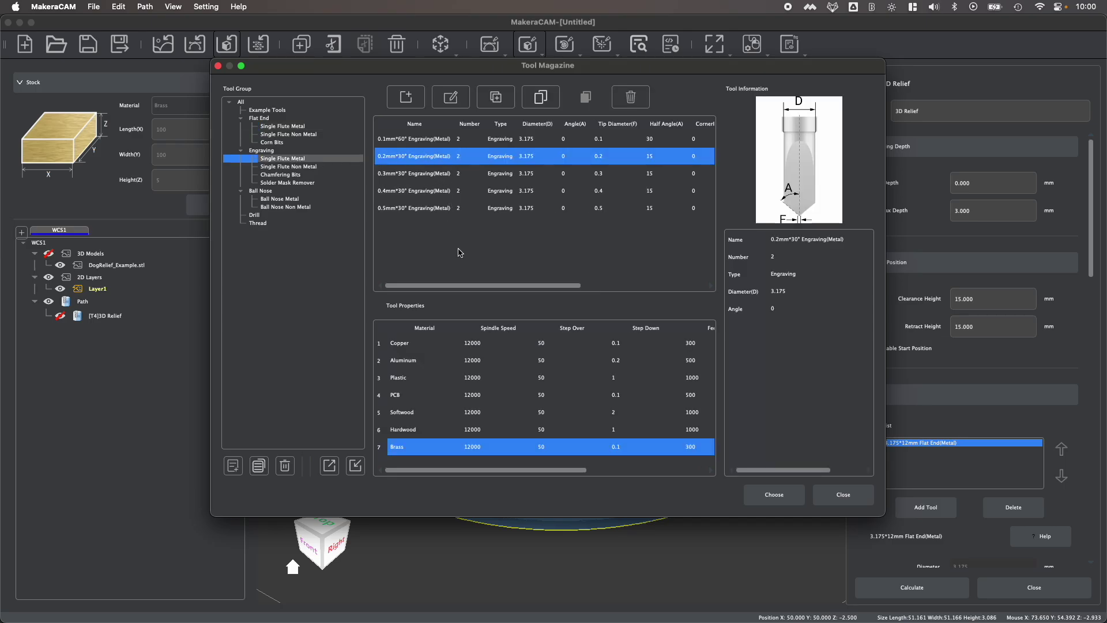
pyautogui.click(778, 499)
pyautogui.scroll(-4, 900, 444)
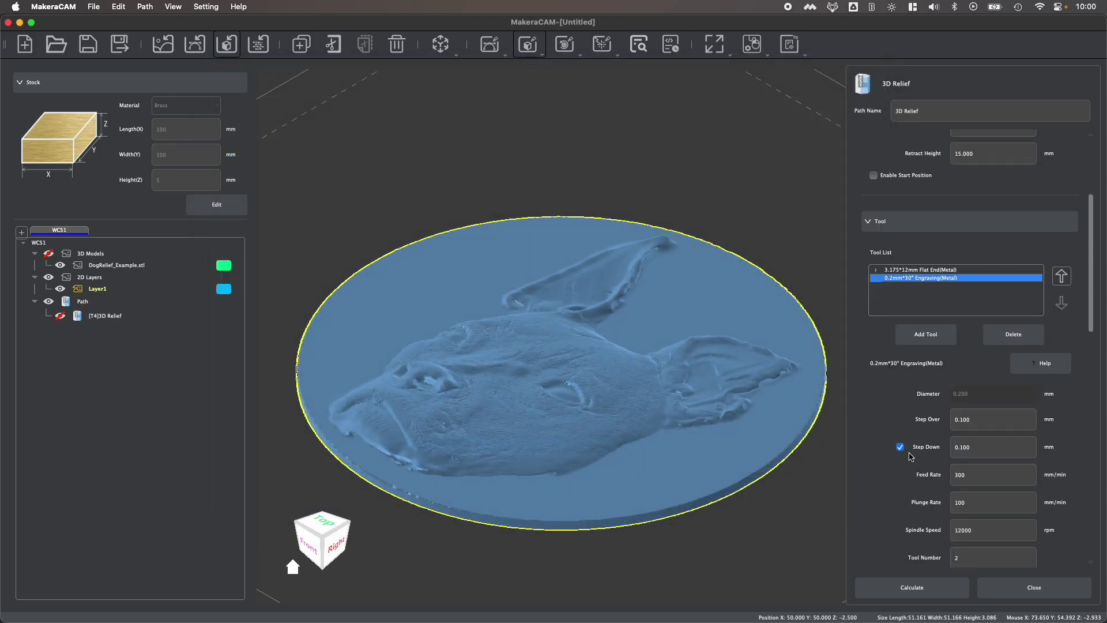
pyautogui.click(958, 448)
pyautogui.click(900, 449)
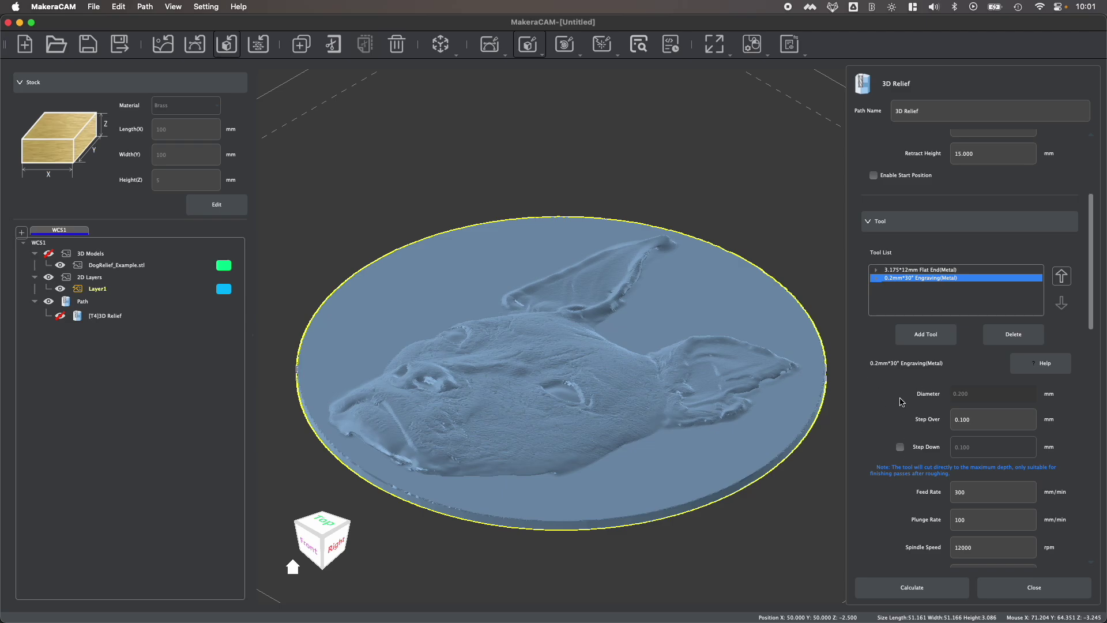
pyautogui.click(990, 420)
pyautogui.scroll(-1, 991, 418)
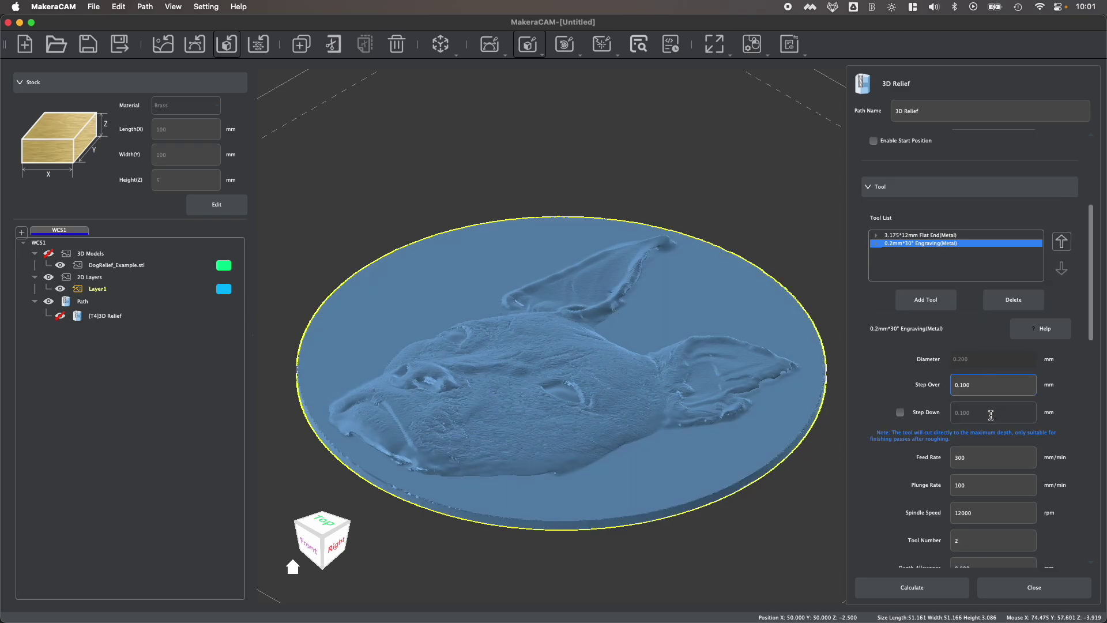
pyautogui.scroll(-2, 991, 415)
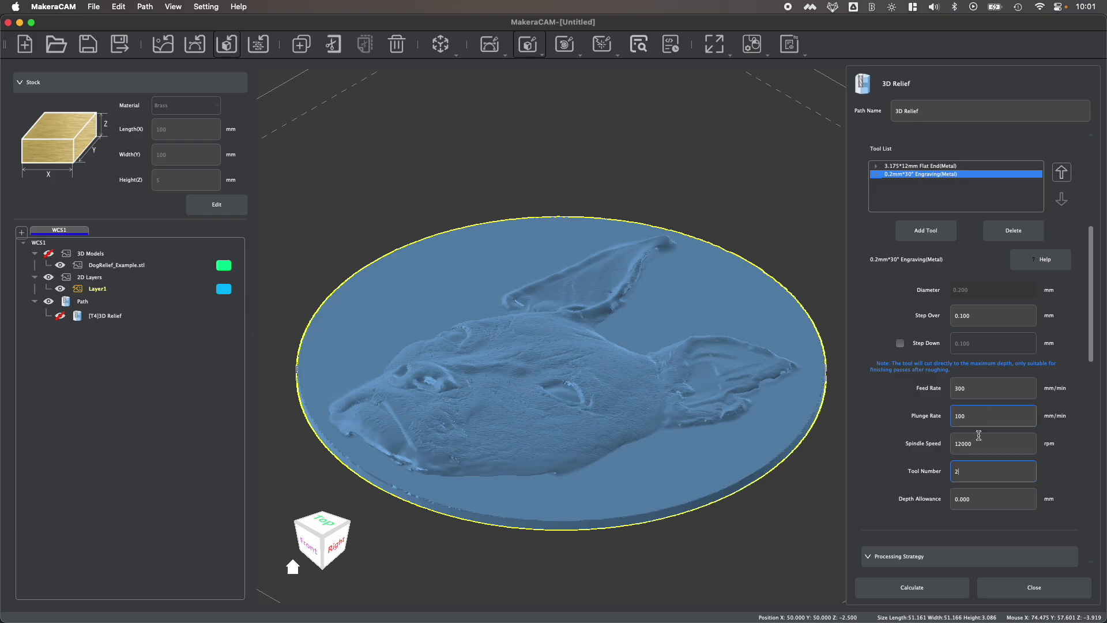
pyautogui.scroll(-5, 979, 404)
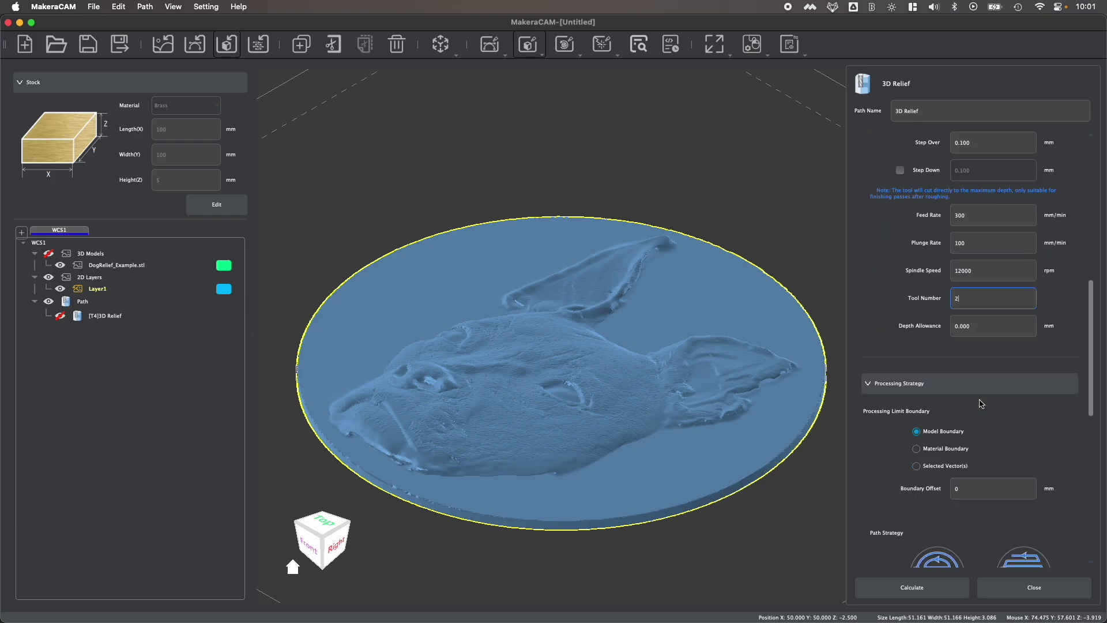
pyautogui.scroll(-2, 973, 407)
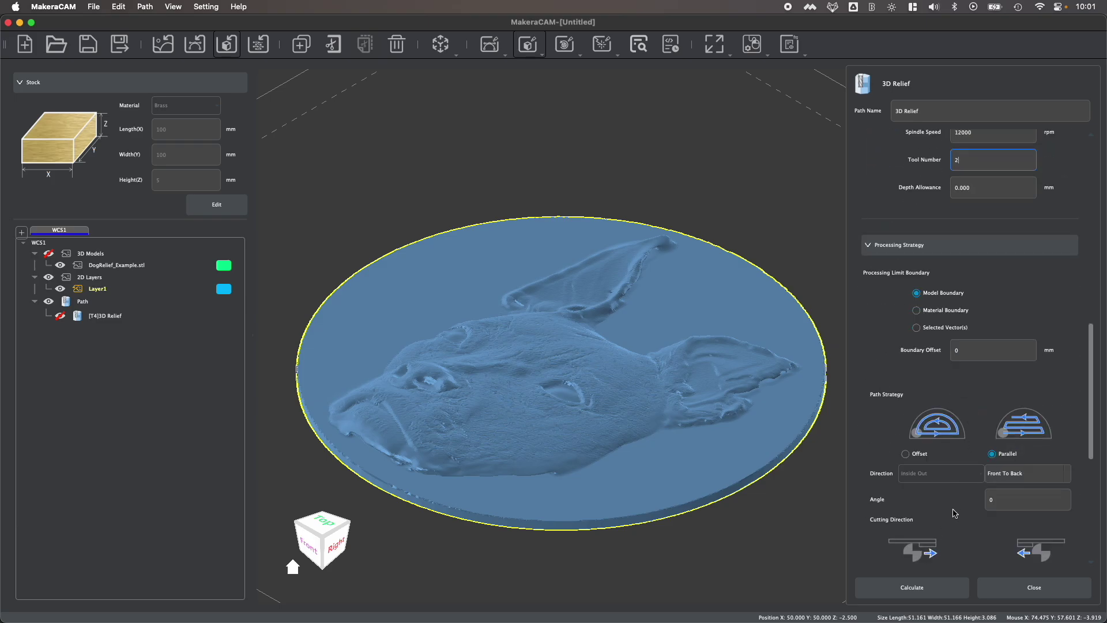
pyautogui.scroll(8, 956, 496)
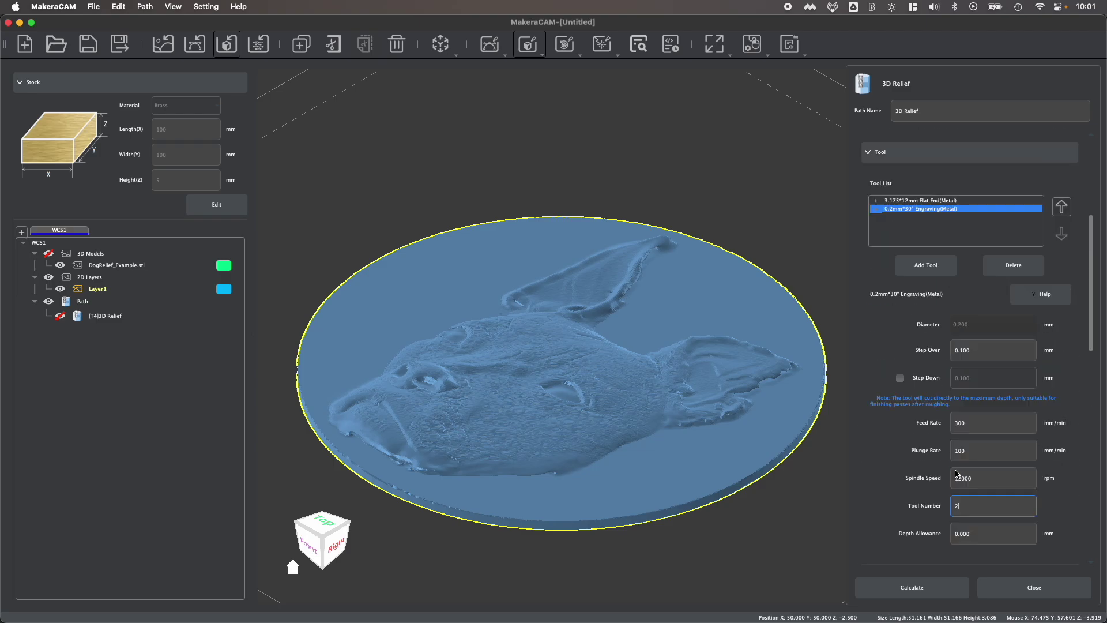
pyautogui.scroll(1, 955, 474)
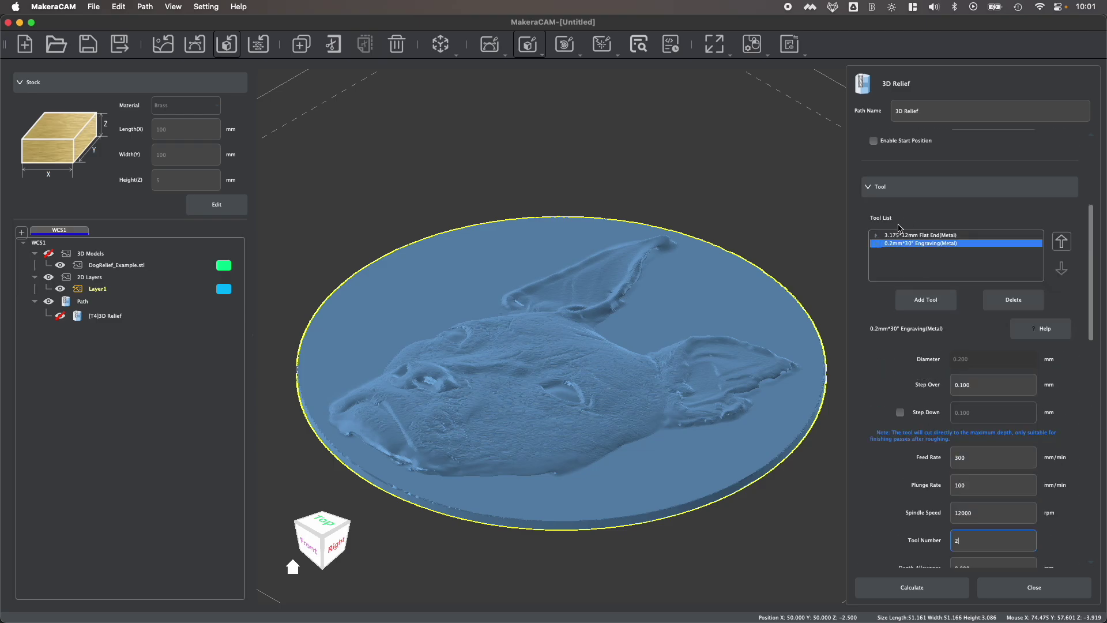
pyautogui.scroll(-8, 967, 434)
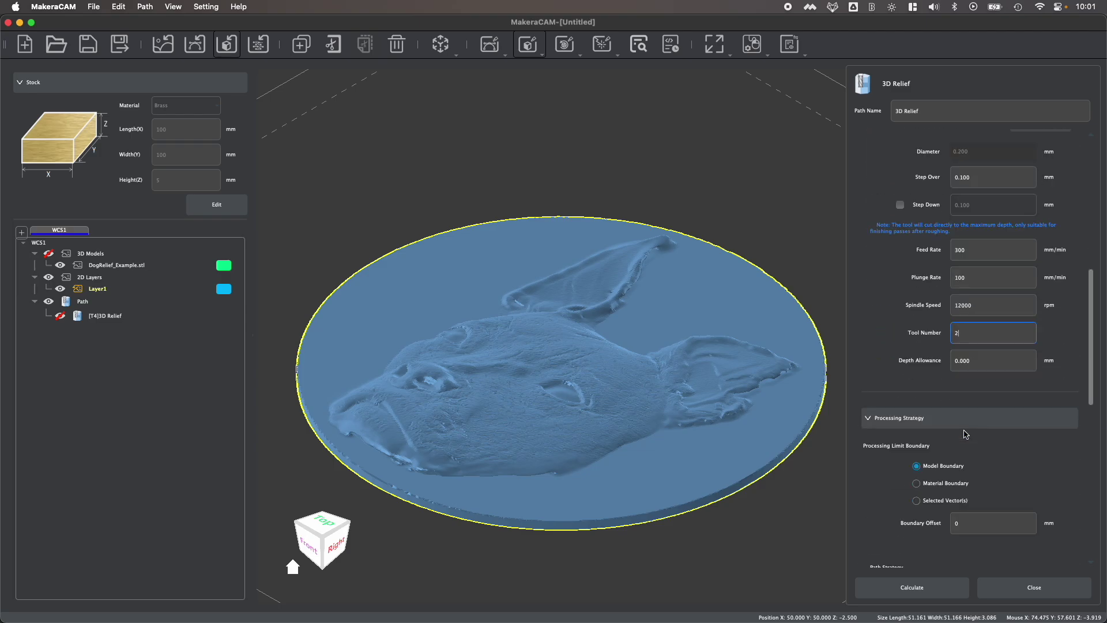
pyautogui.scroll(6, 967, 434)
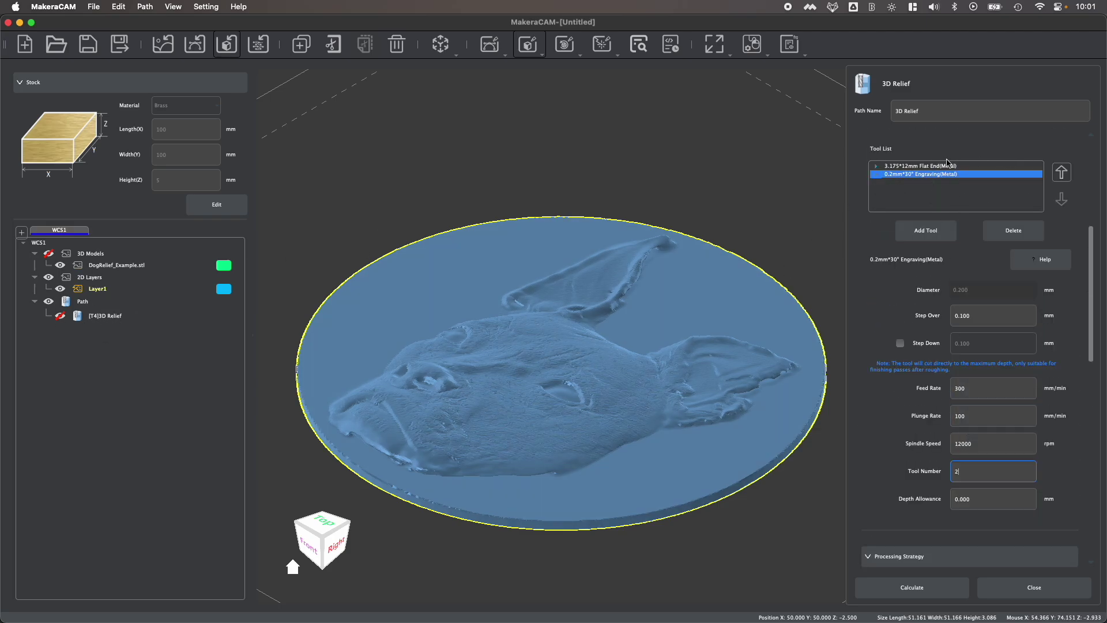
pyautogui.scroll(-10, 927, 318)
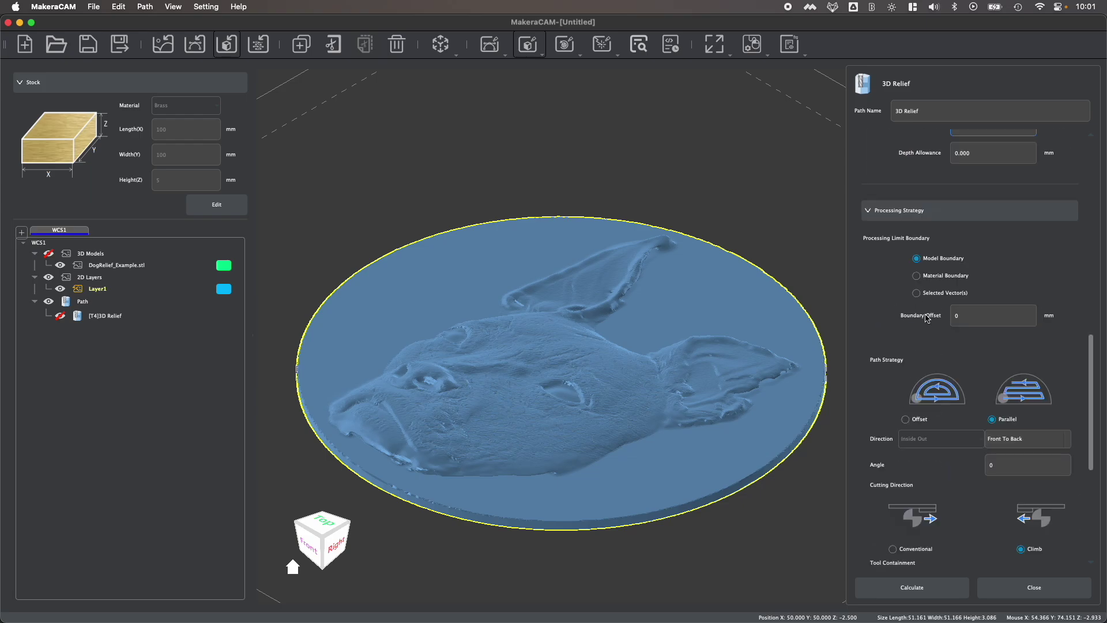
# - Calculate the two-tool [T4,2]3D Relief toolpath and check it from top, side and front
pyautogui.click(910, 586)
pyautogui.scroll(5, 489, 482)
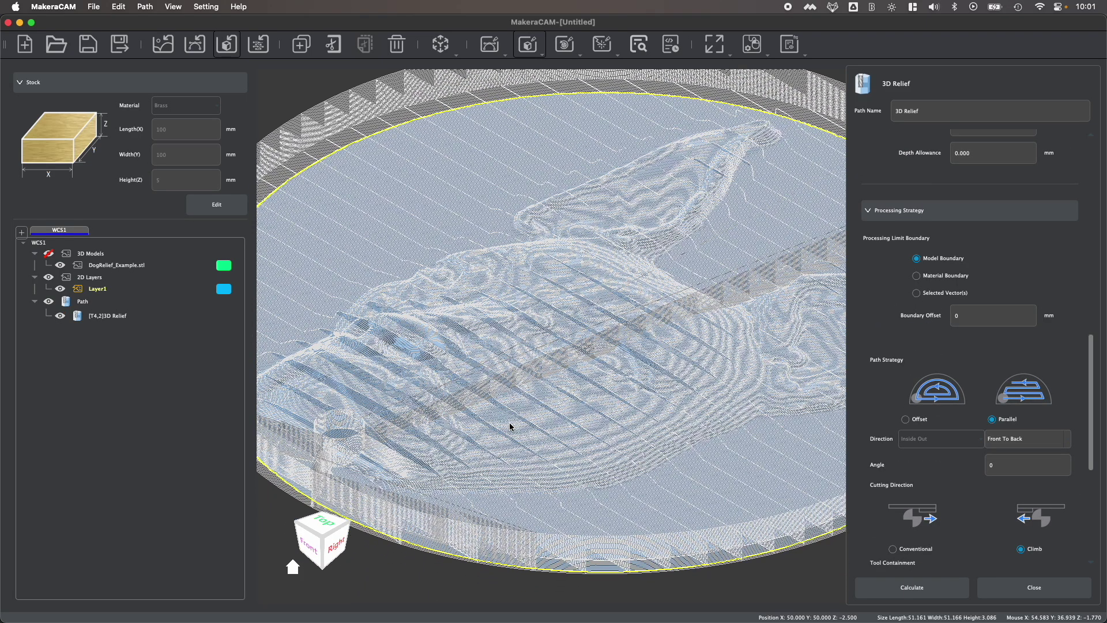
pyautogui.click(333, 551)
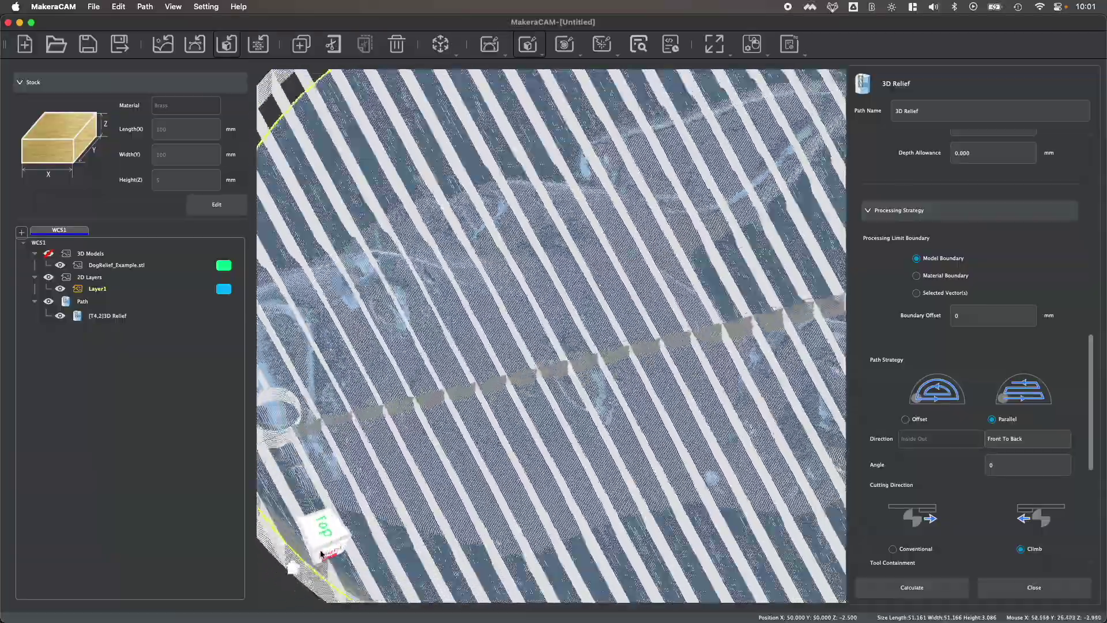
pyautogui.click(326, 531)
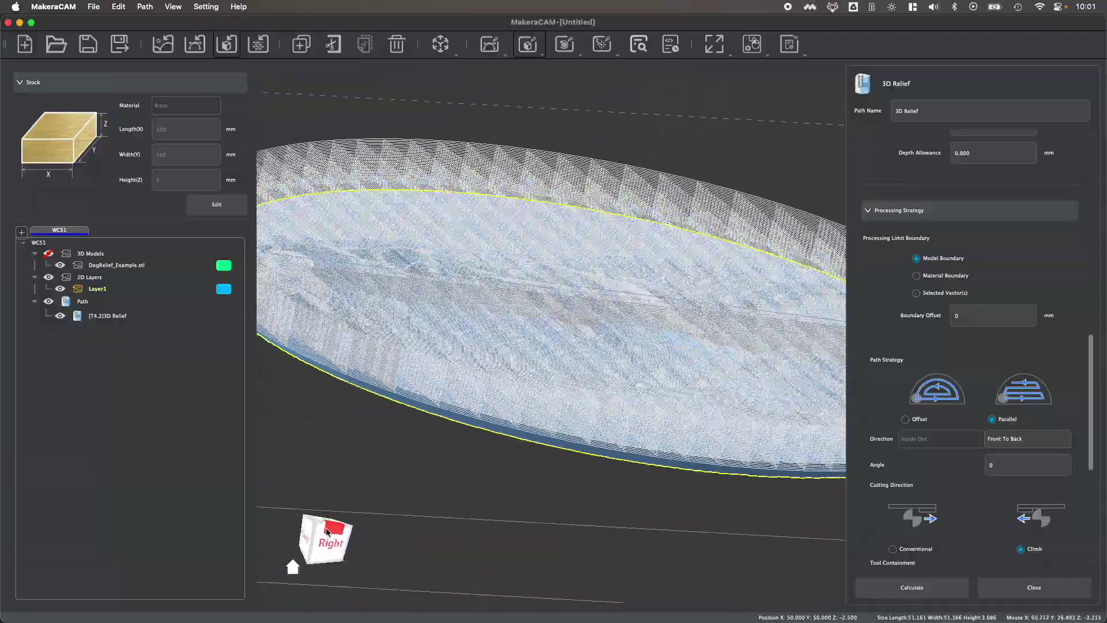
pyautogui.click(307, 537)
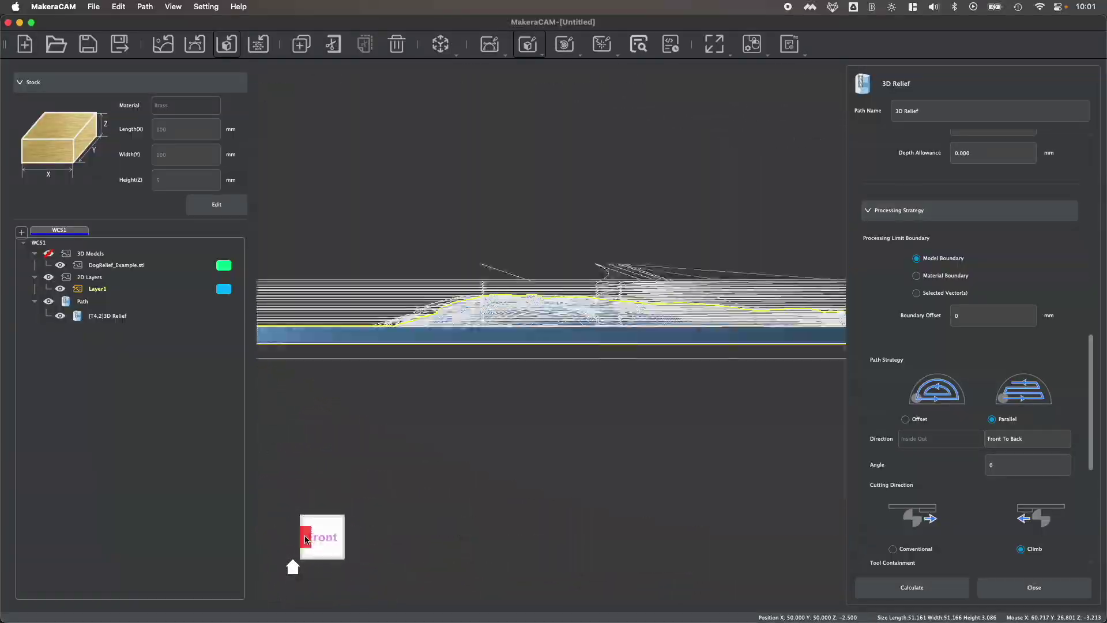
pyautogui.scroll(2, 425, 299)
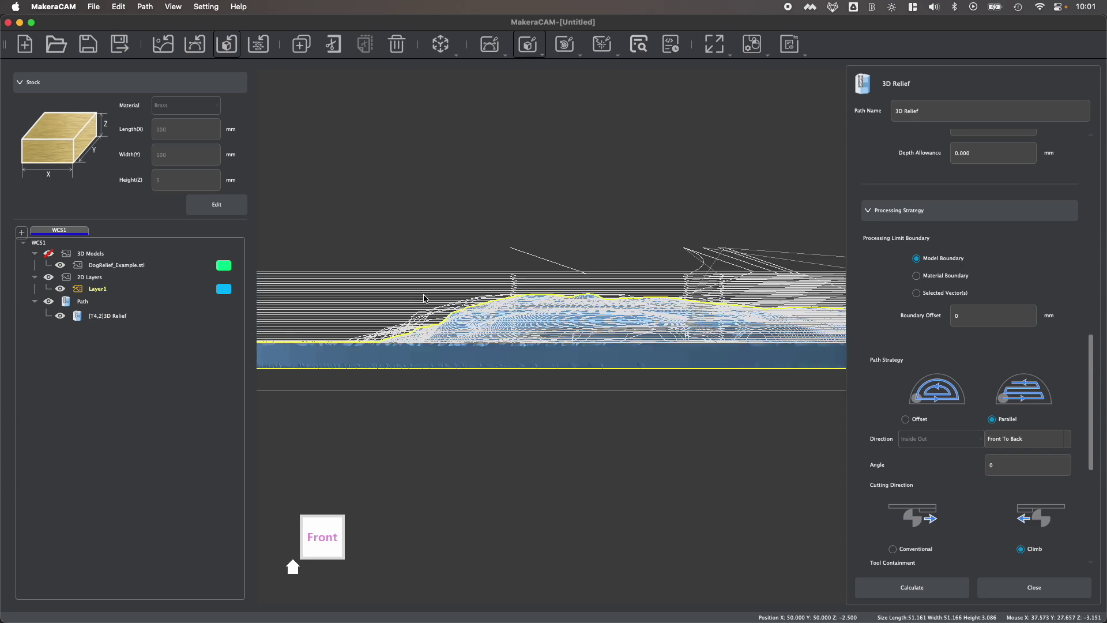
pyautogui.scroll(6, 424, 298)
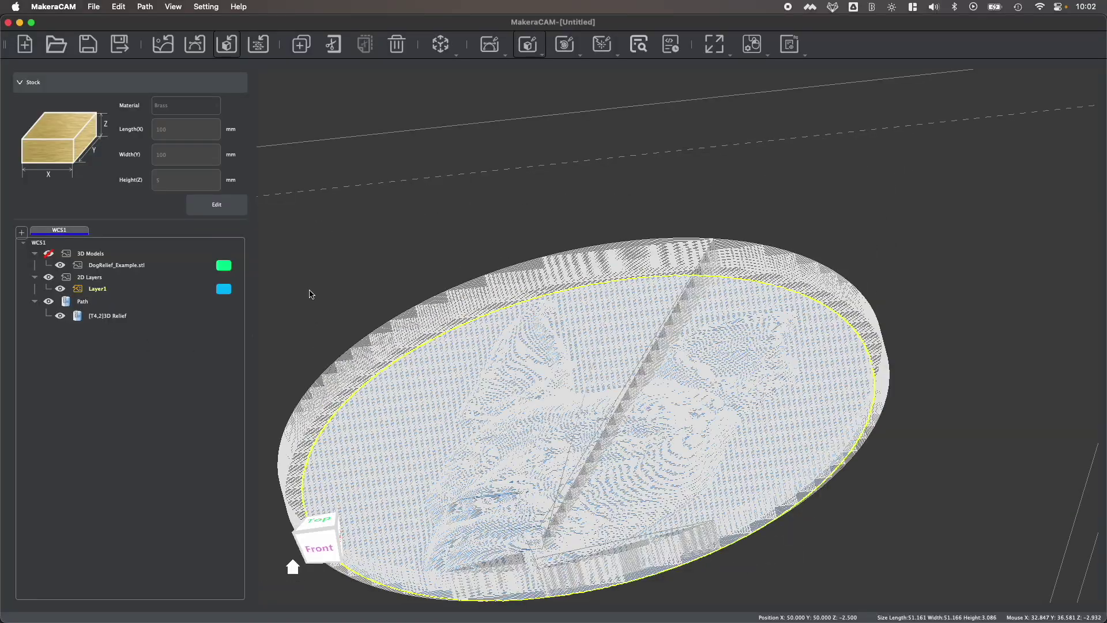
# - Hide the [T4,2]3D Relief toolpath to reveal the dog model, then bring up the 3D operations list
pyautogui.click(319, 522)
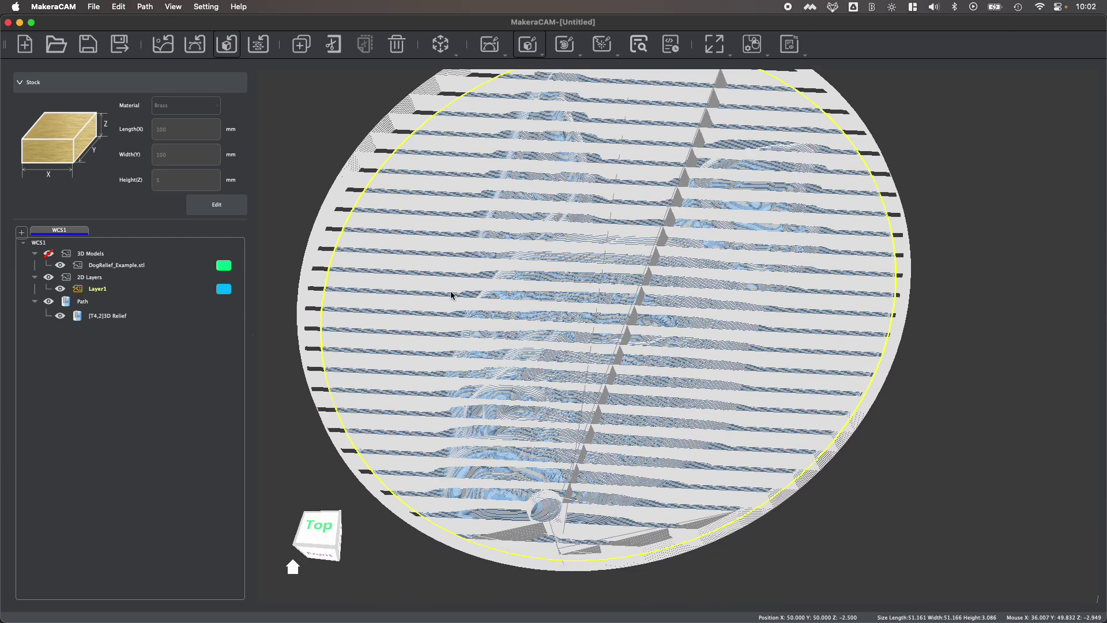
pyautogui.click(60, 316)
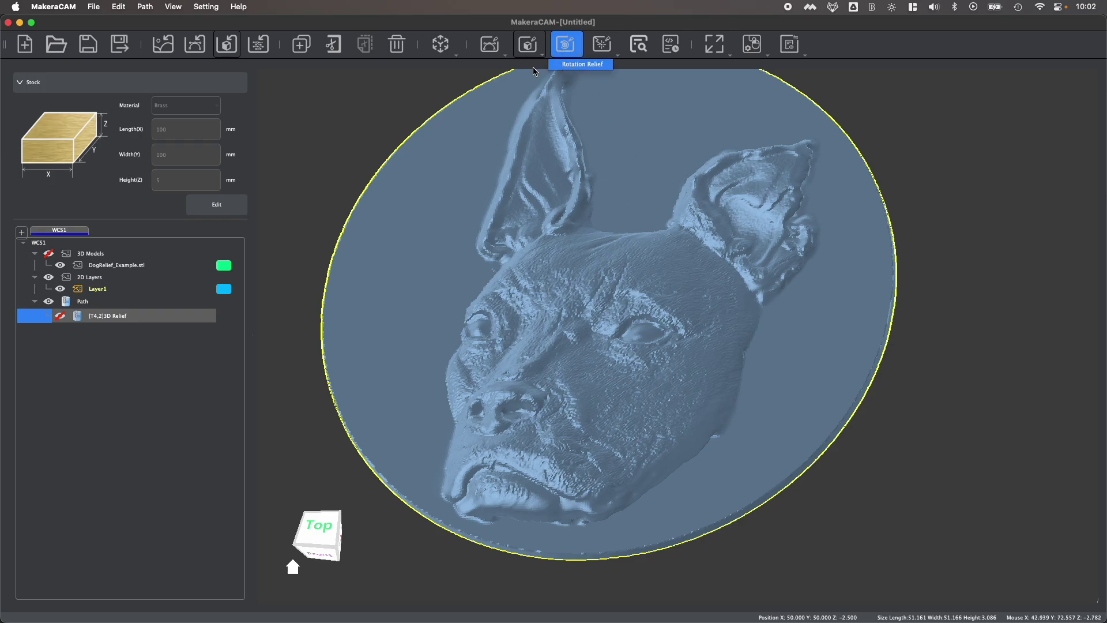
pyautogui.scroll(-5, 413, 136)
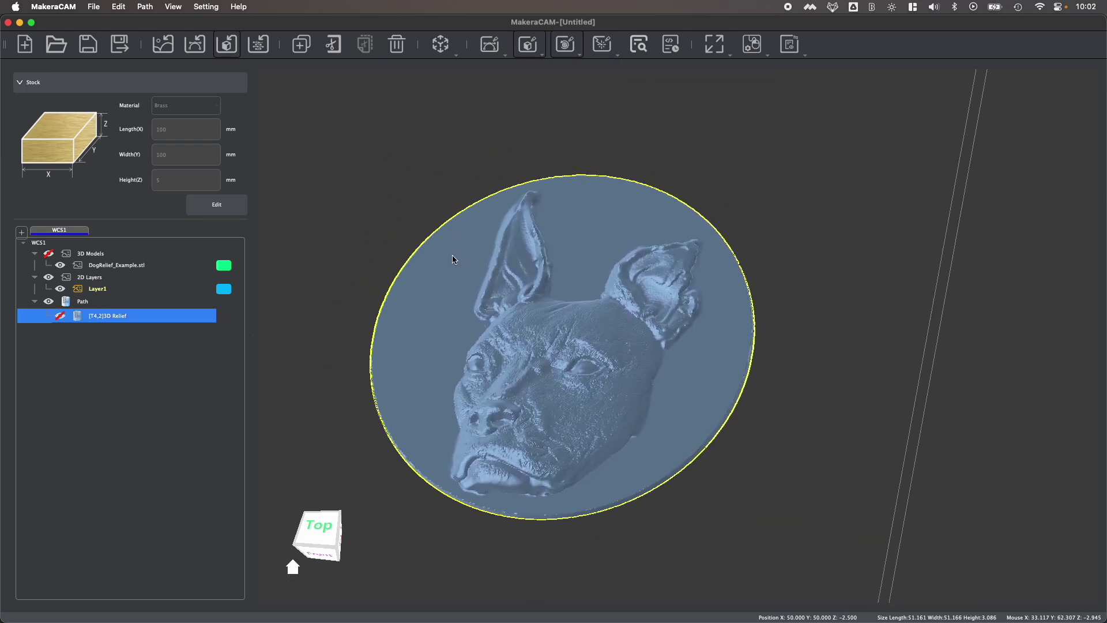
pyautogui.scroll(5, 534, 329)
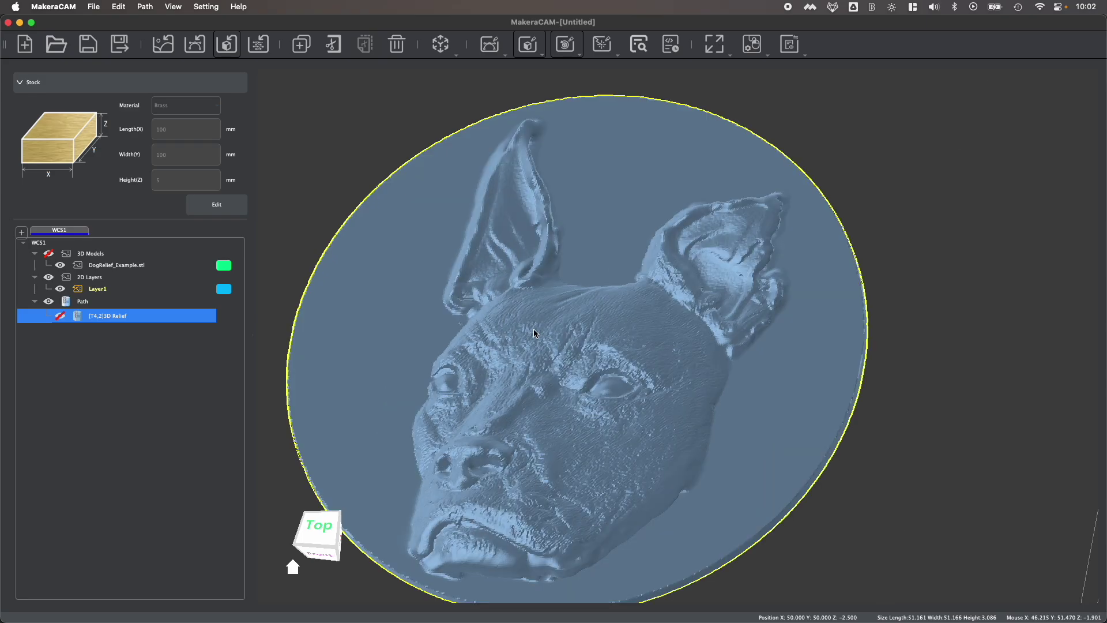
pyautogui.scroll(-2, 620, 379)
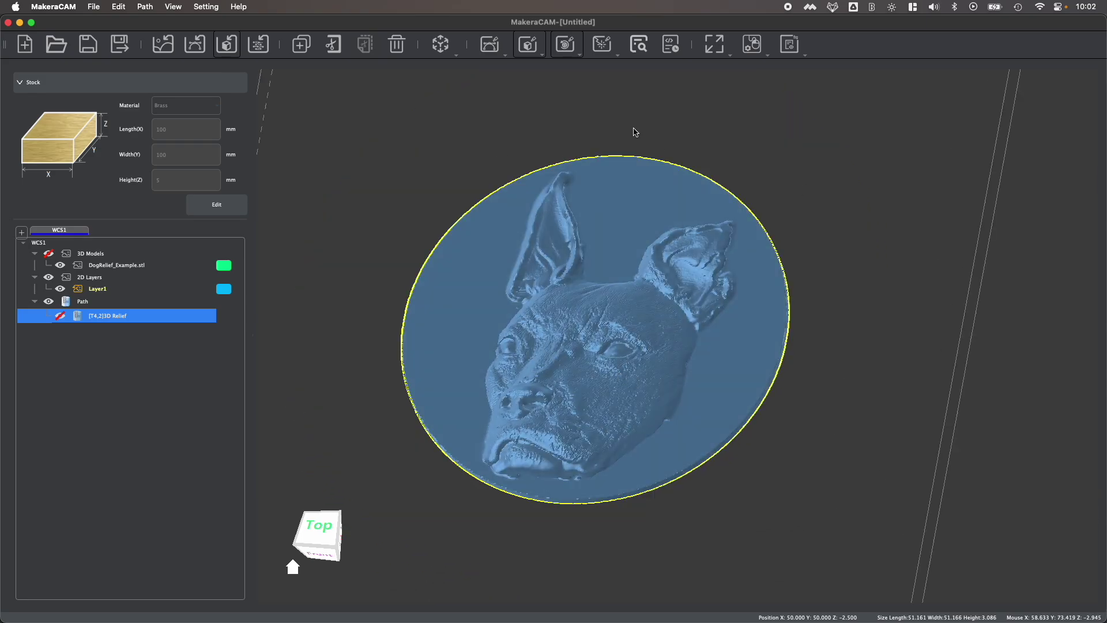
pyautogui.click(537, 57)
# - Start a 3D Contour targeting the dog coin model, cutting on the Outside position
pyautogui.click(558, 102)
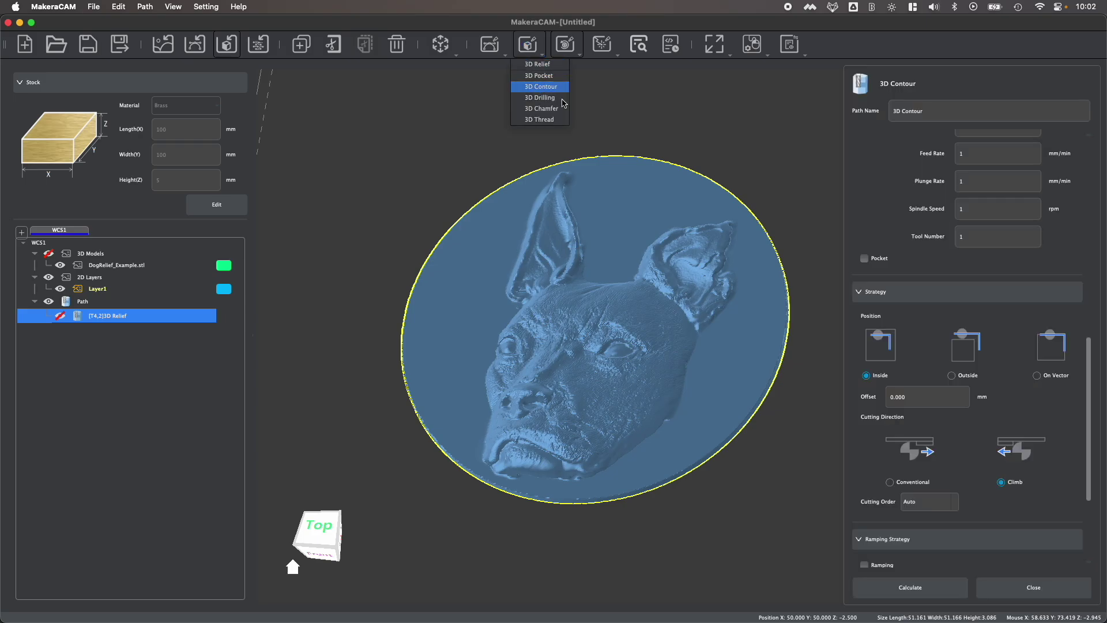
pyautogui.scroll(10, 916, 290)
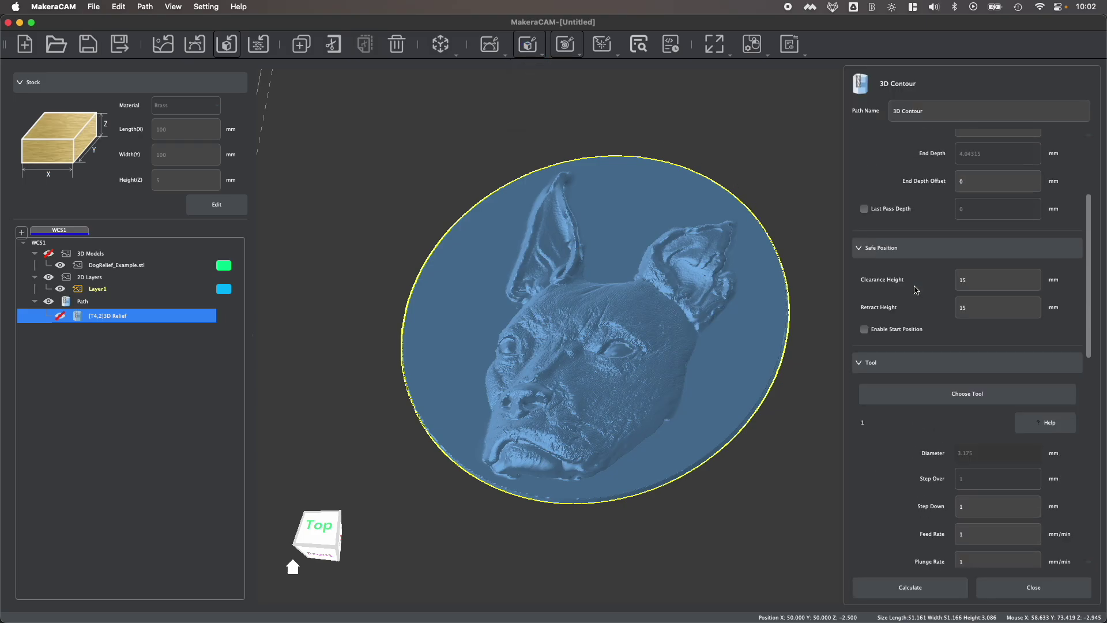
pyautogui.moveTo(703, 148); pyautogui.dragTo(607, 147, button='middle')
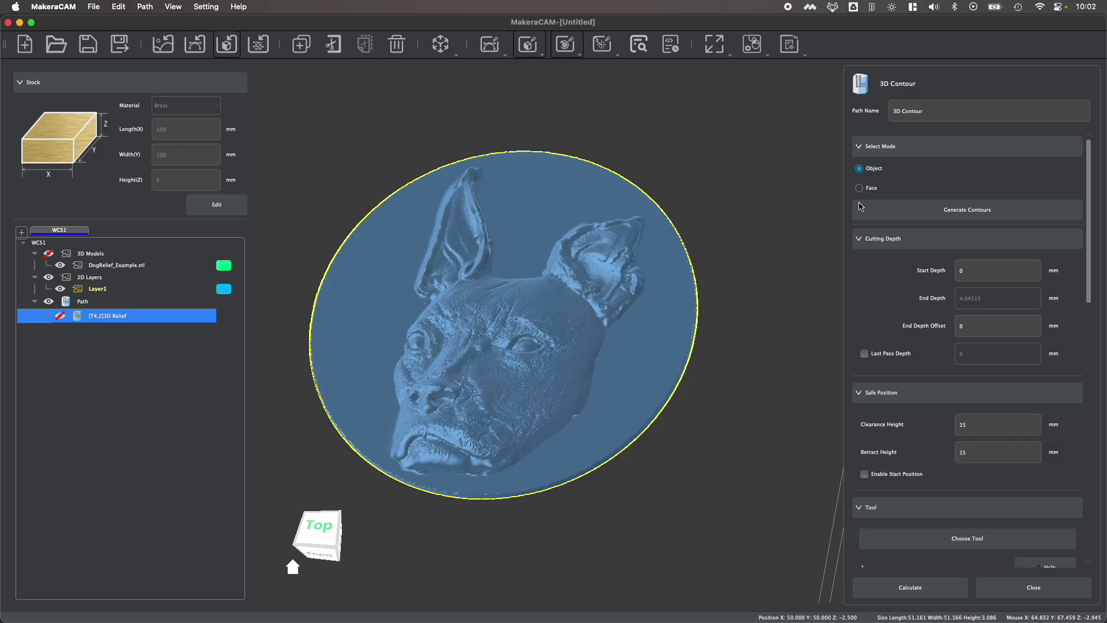
pyautogui.click(903, 210)
pyautogui.scroll(-3, 967, 349)
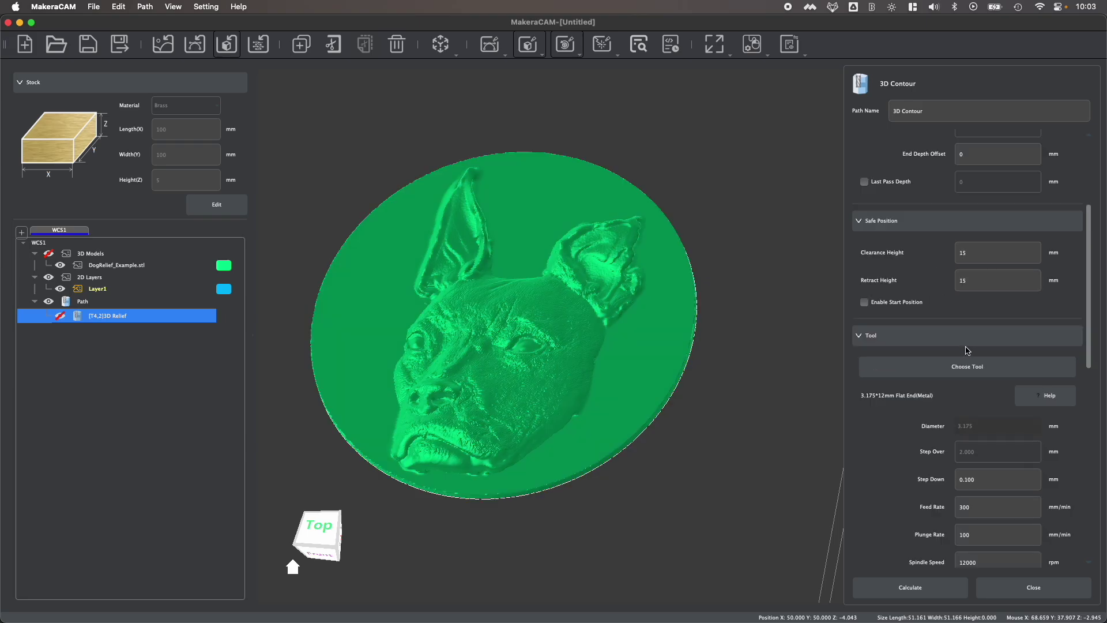
pyautogui.scroll(-3, 967, 350)
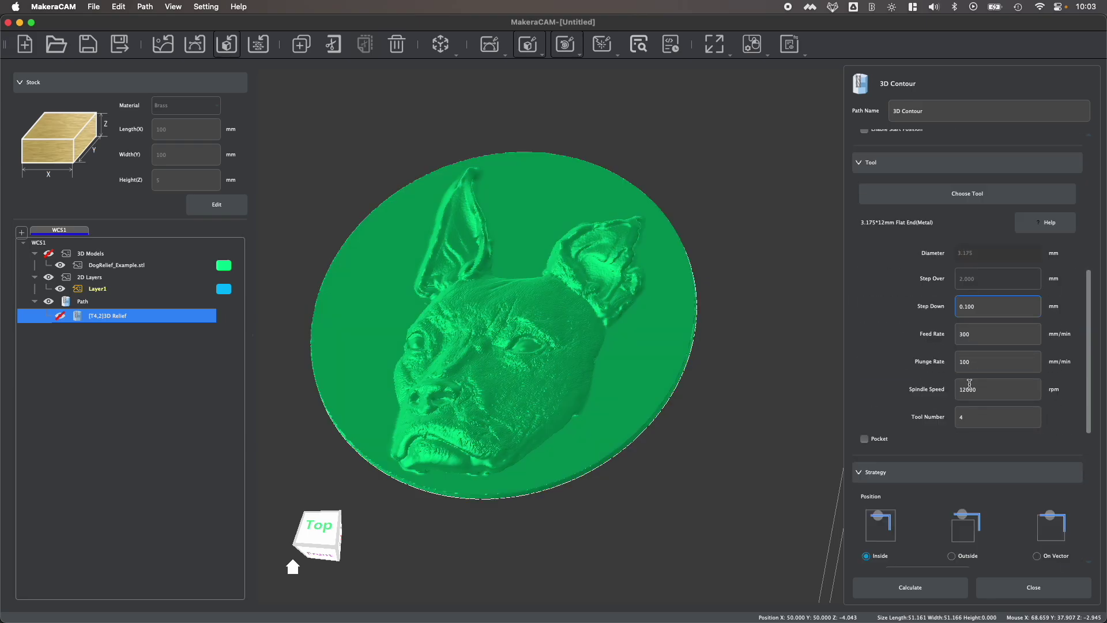
pyautogui.scroll(-3, 963, 361)
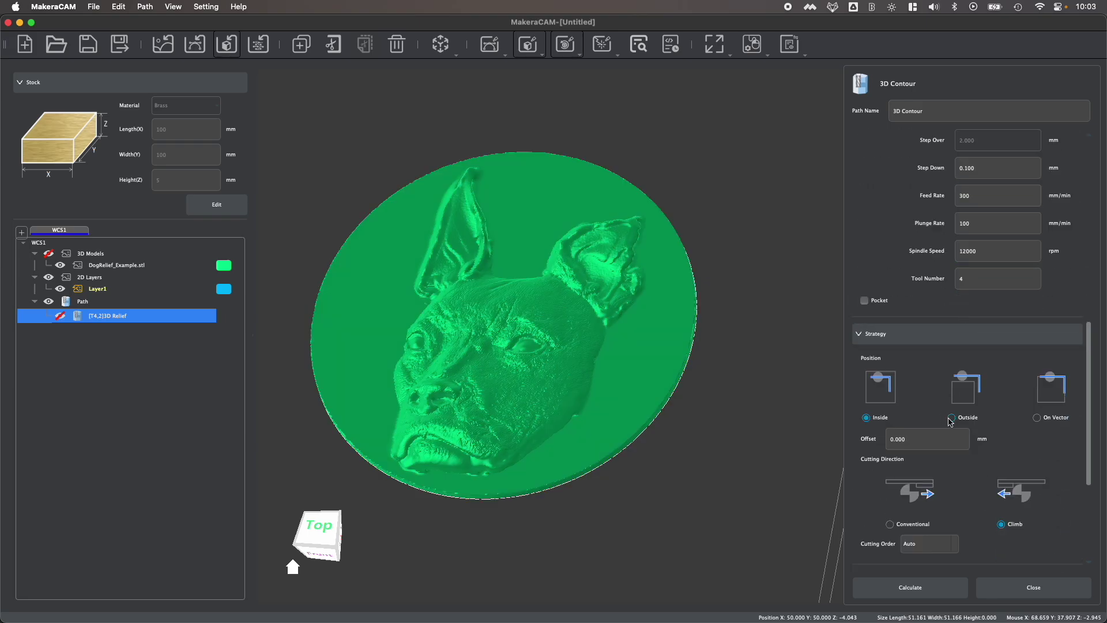
pyautogui.click(952, 418)
# - Place two custom triangle tabs on the coin's circular edge, one at the lower left
pyautogui.scroll(-5, 980, 456)
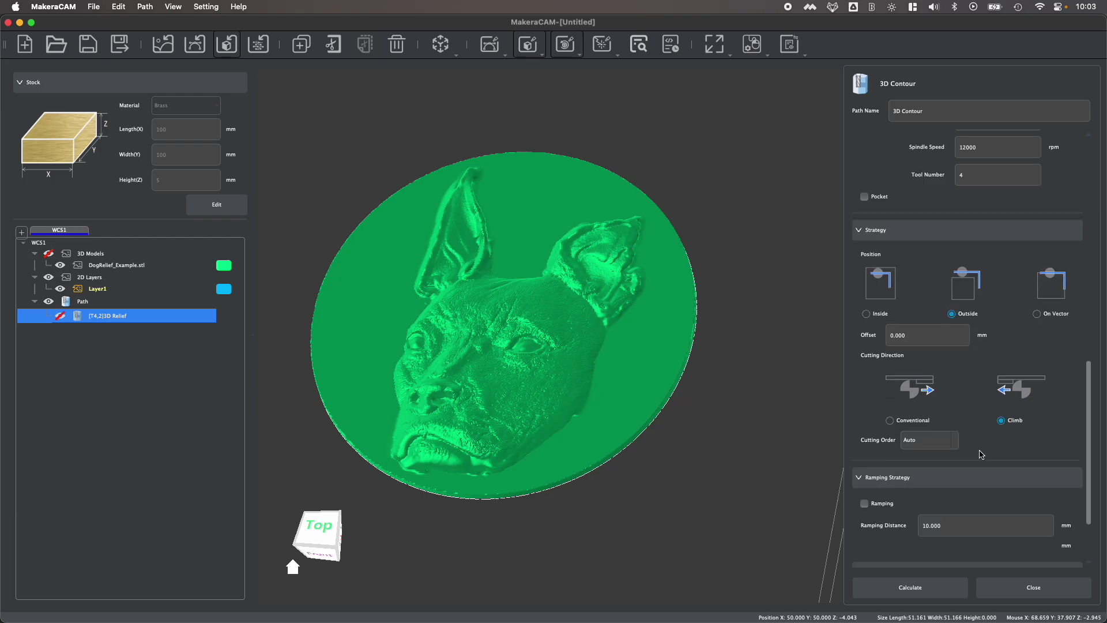
pyautogui.click(685, 388)
pyautogui.click(334, 423)
pyautogui.rightClick(342, 440)
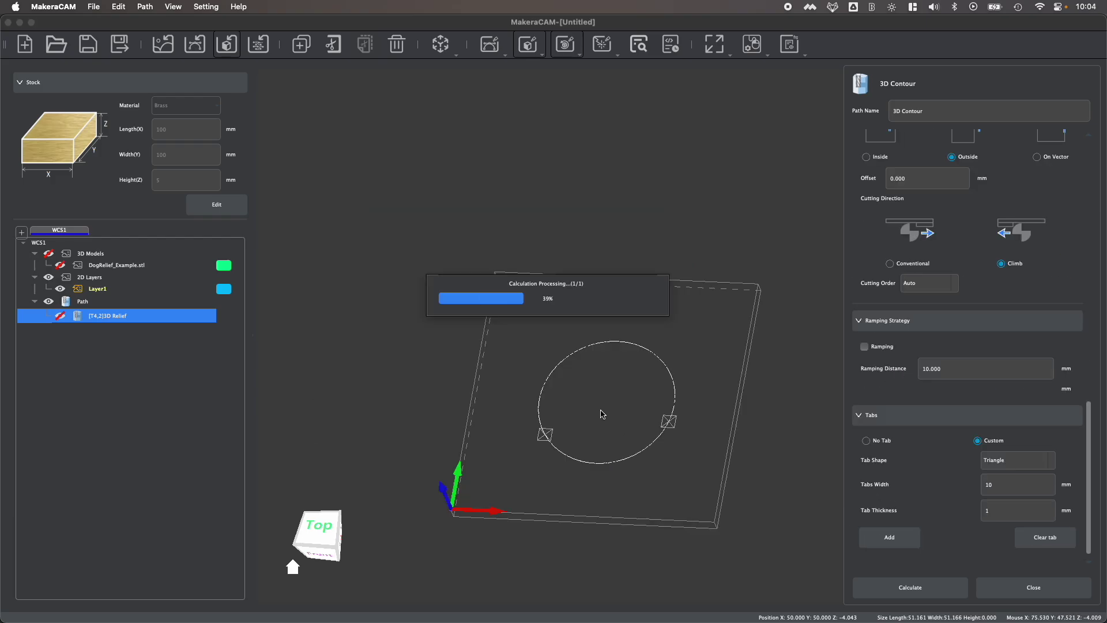
# - Inspect the finished 3D Contour toolpath around the coin from oblique and Top views
pyautogui.click(311, 525)
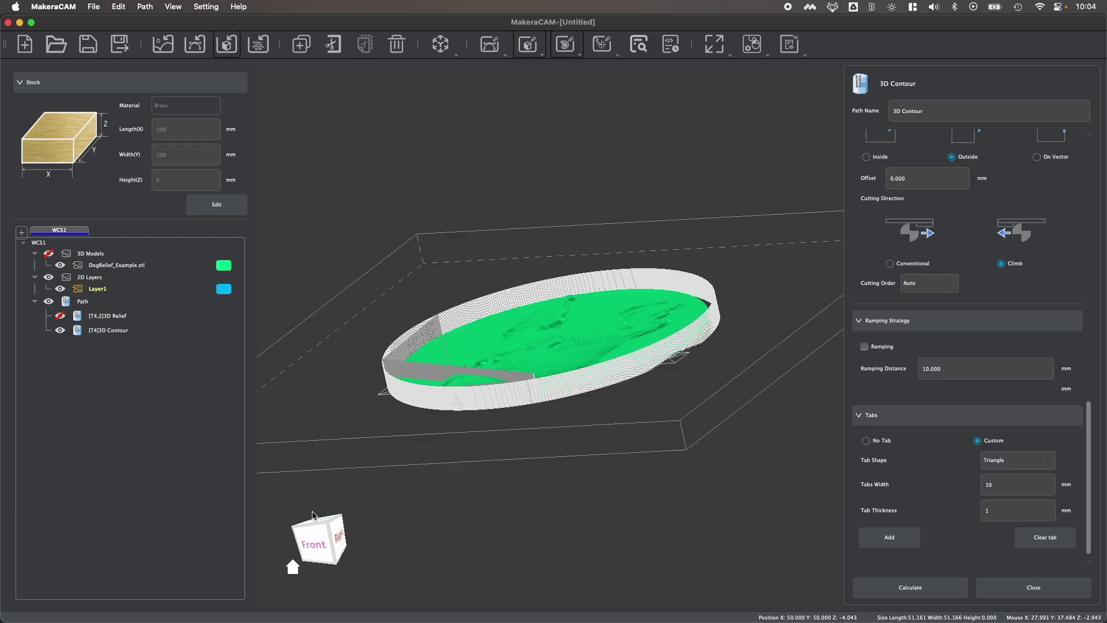
pyautogui.click(311, 525)
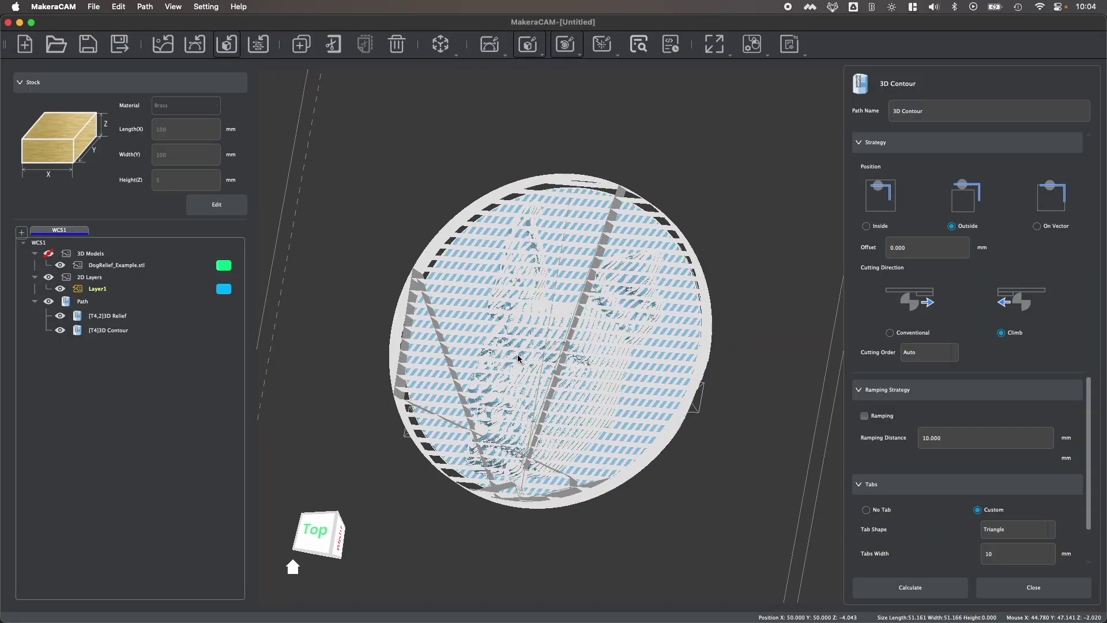
pyautogui.scroll(3, 518, 356)
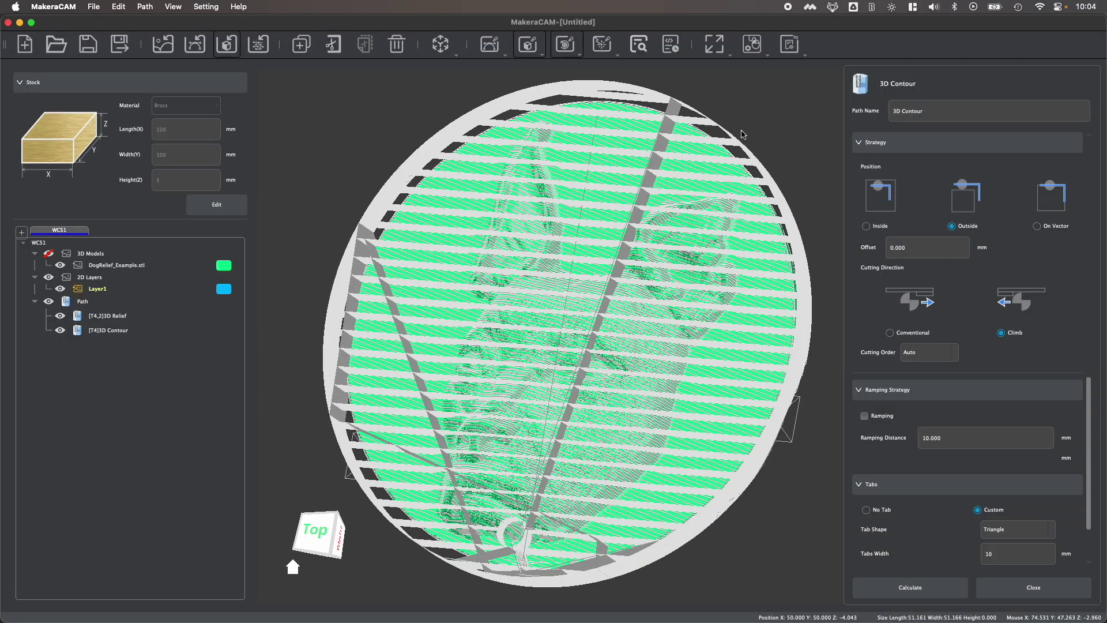